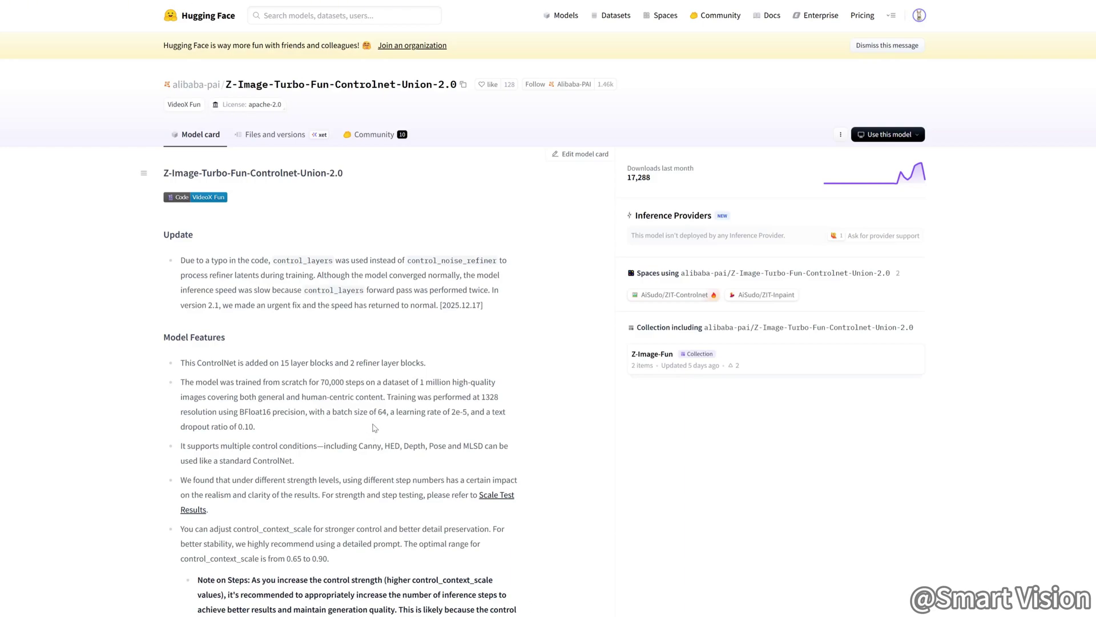
Step: Look over the Z-Image-Turbo-Fun-Controlnet-Union-2.0 model card and the tutorial workflow's text-to-image, Ollama and pose control groups
{"action": "scroll", "coordinate": [434, 463], "scroll_direction": "down", "scroll_amount": 3}
{"action": "scroll", "coordinate": [434, 462], "scroll_direction": "down", "scroll_amount": 5}
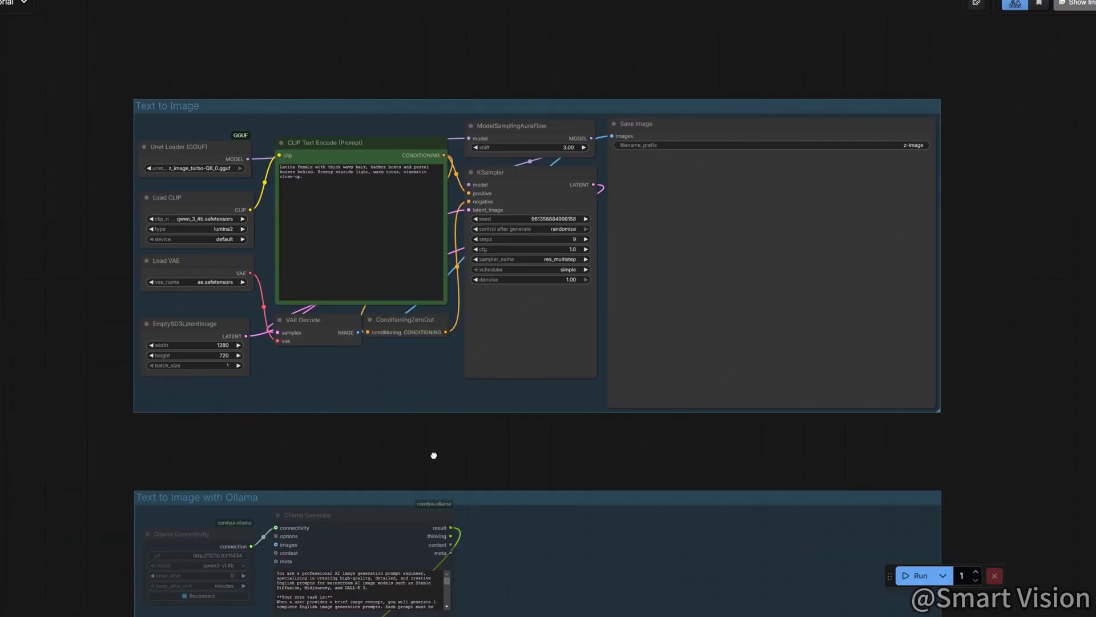
{"action": "left_click_drag", "start_coordinate": [434, 455], "coordinate": [519, 314]}
{"action": "left_click_drag", "start_coordinate": [153, 559], "coordinate": [160, 393]}
{"action": "scroll", "coordinate": [160, 394], "scroll_direction": "down", "scroll_amount": 2}
{"action": "scroll", "coordinate": [159, 393], "scroll_direction": "down", "scroll_amount": 8}
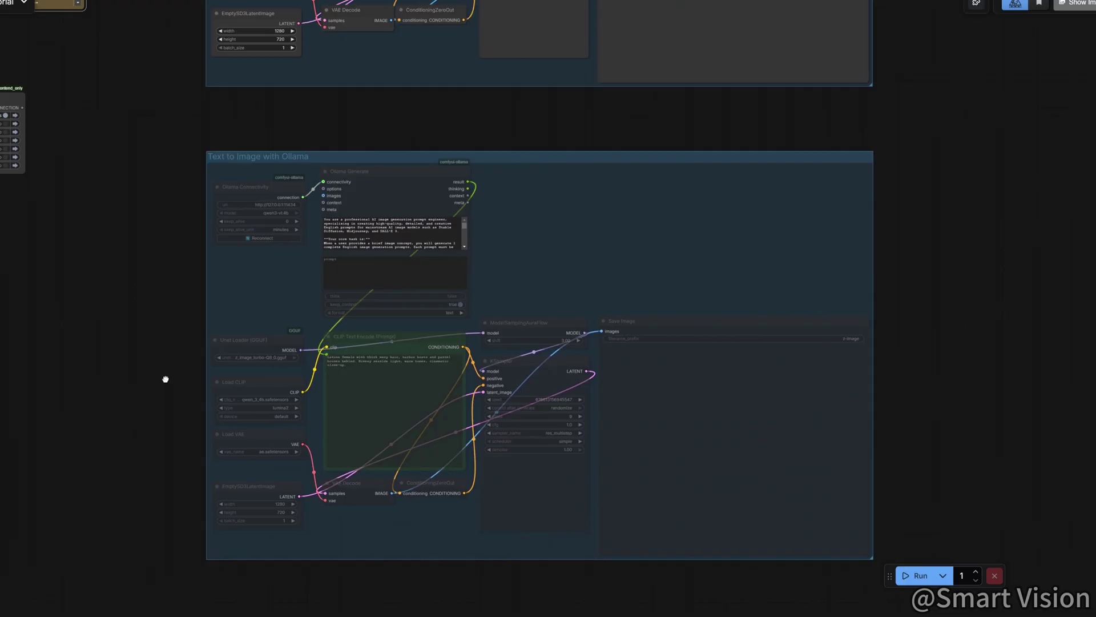
{"action": "scroll", "coordinate": [56, 448], "scroll_direction": "down", "scroll_amount": 10}
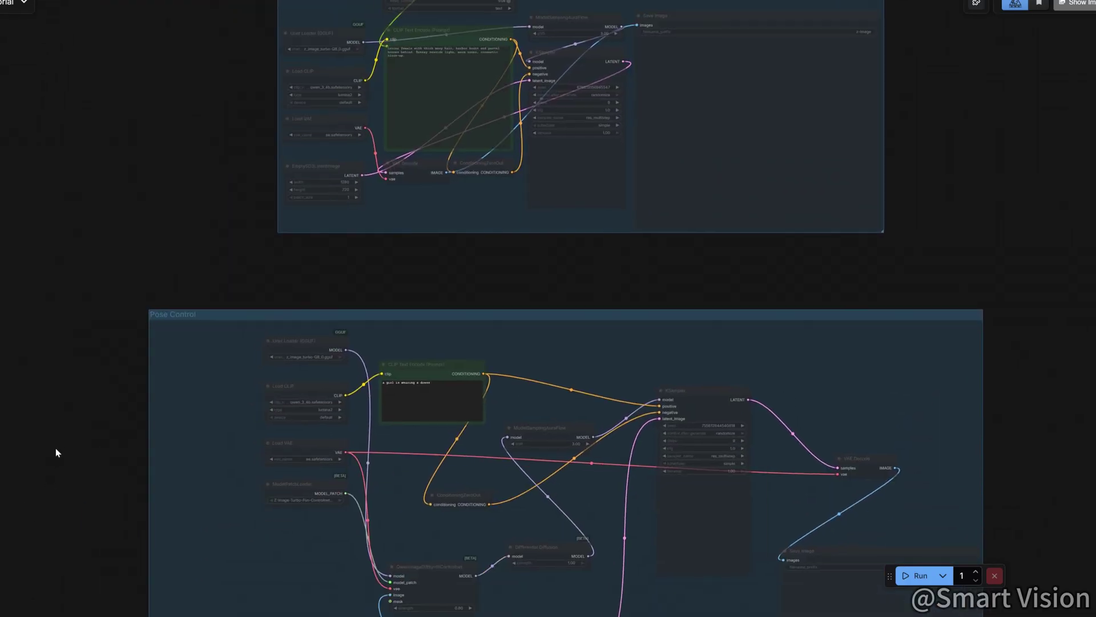
{"action": "scroll", "coordinate": [107, 409], "scroll_direction": "down", "scroll_amount": 3}
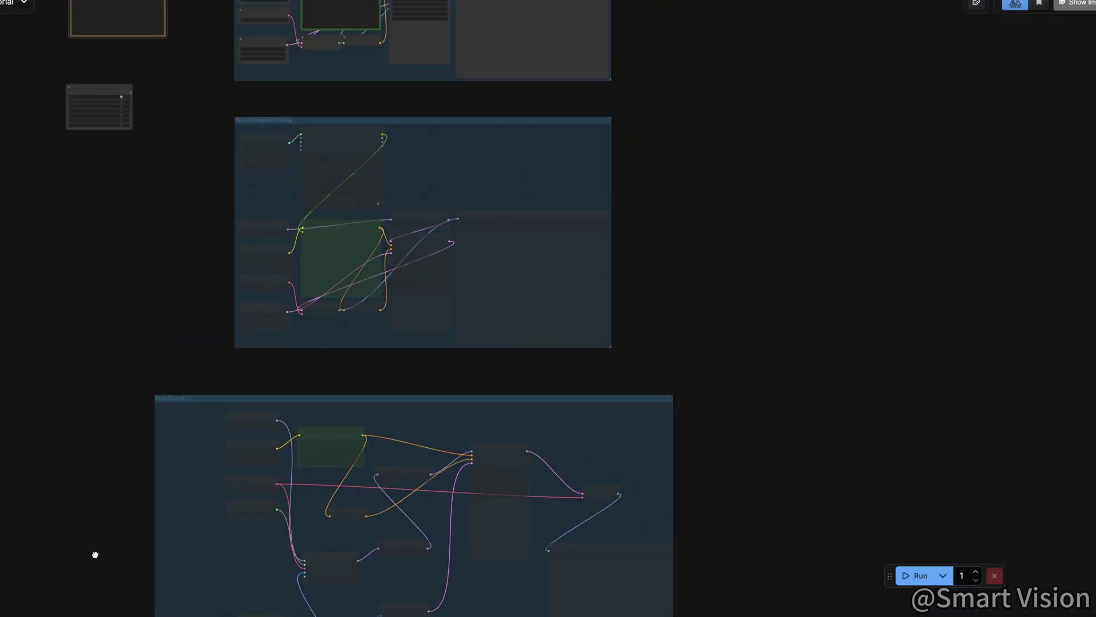
{"action": "scroll", "coordinate": [157, 372], "scroll_direction": "up", "scroll_amount": 10}
{"action": "scroll", "coordinate": [198, 258], "scroll_direction": "up", "scroll_amount": 5}
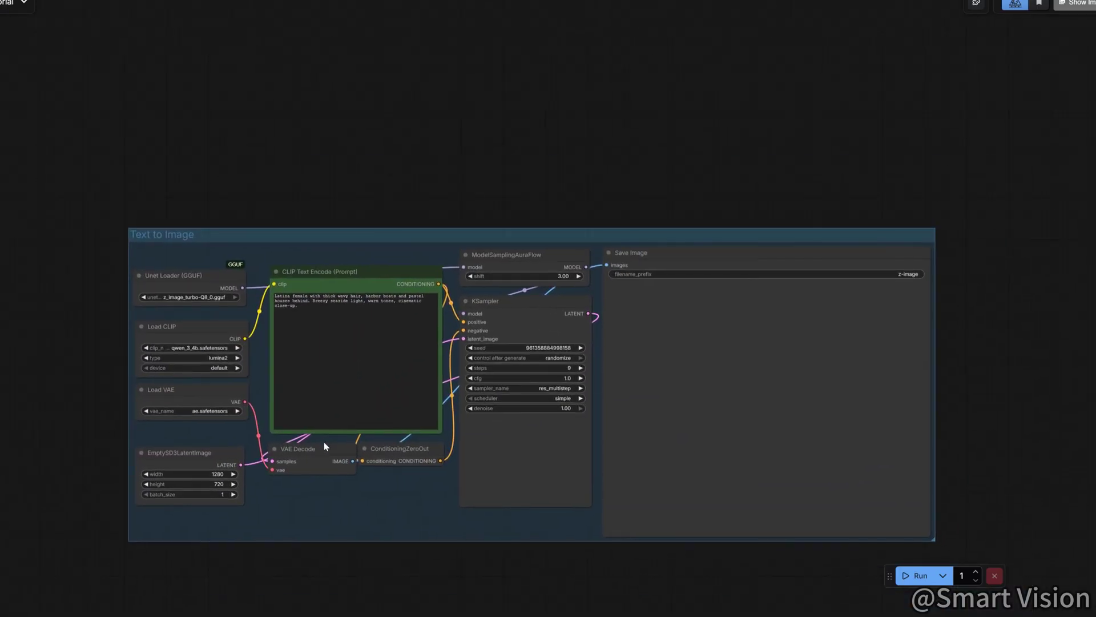
Step: Examine the Text to Image group's nodes and the pose example outputs on the ControlNet model card
{"action": "left_click", "coordinate": [323, 454]}
{"action": "left_click", "coordinate": [393, 563]}
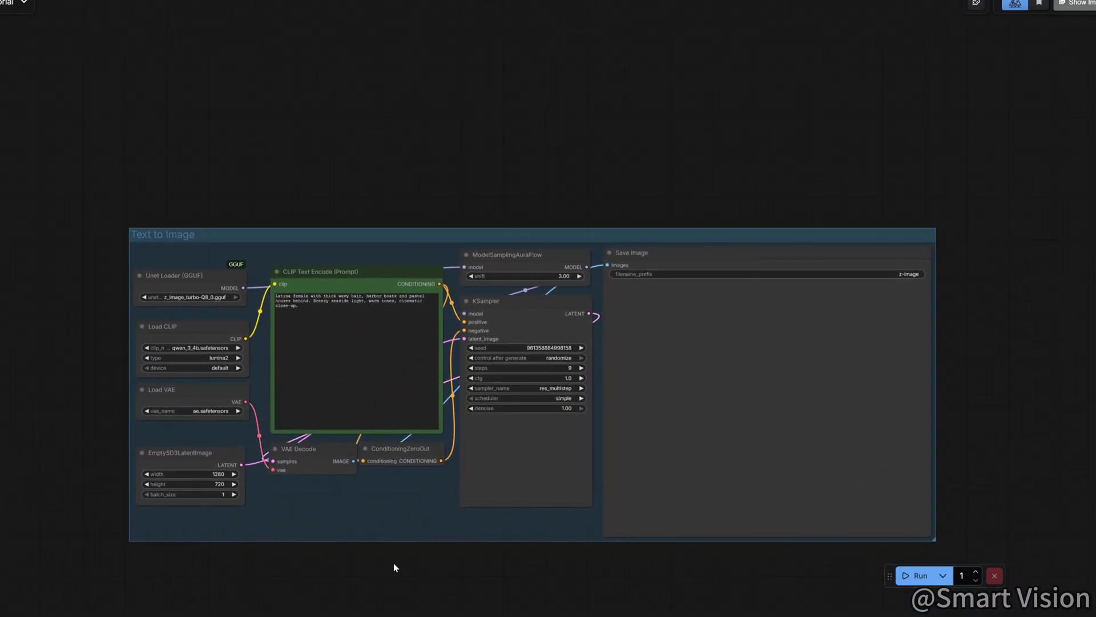
{"action": "scroll", "coordinate": [417, 565], "scroll_direction": "up", "scroll_amount": 3}
{"action": "left_click_drag", "start_coordinate": [440, 566], "coordinate": [413, 578]}
{"action": "scroll", "coordinate": [502, 478], "scroll_direction": "down", "scroll_amount": 5}
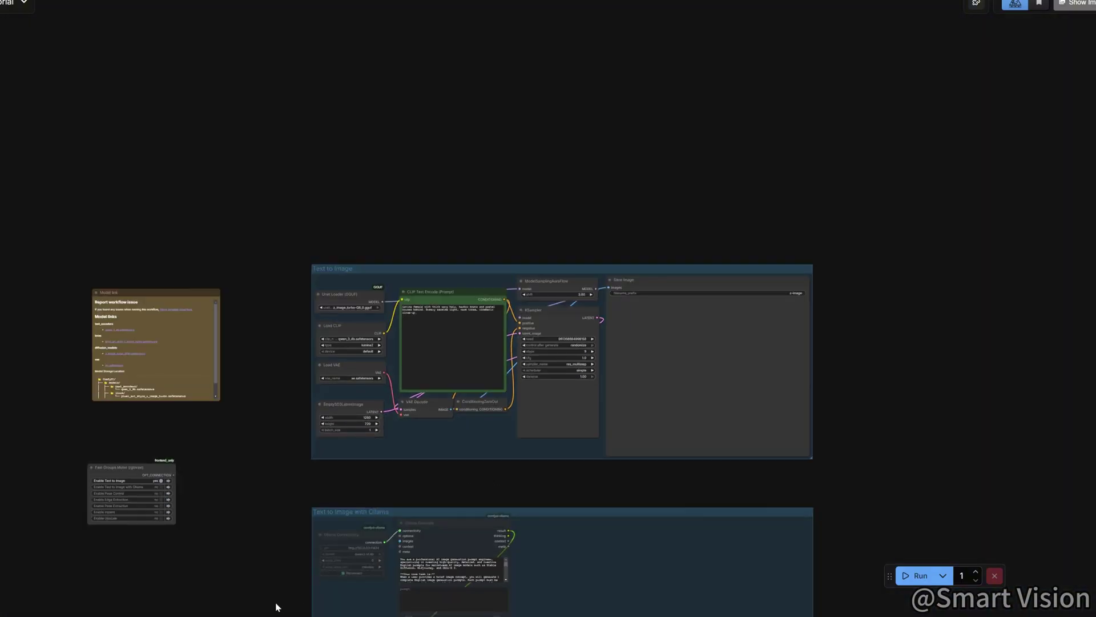
{"action": "left_click_drag", "start_coordinate": [276, 607], "coordinate": [252, 417]}
{"action": "left_click_drag", "start_coordinate": [232, 582], "coordinate": [169, 432]}
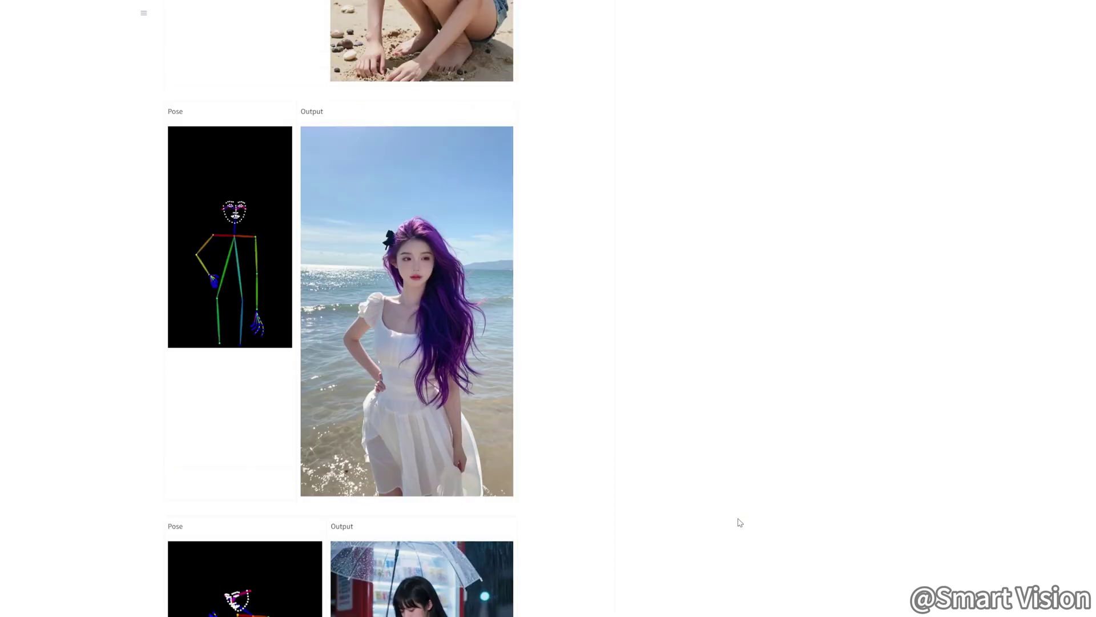
{"action": "scroll", "coordinate": [678, 537], "scroll_direction": "down", "scroll_amount": 2}
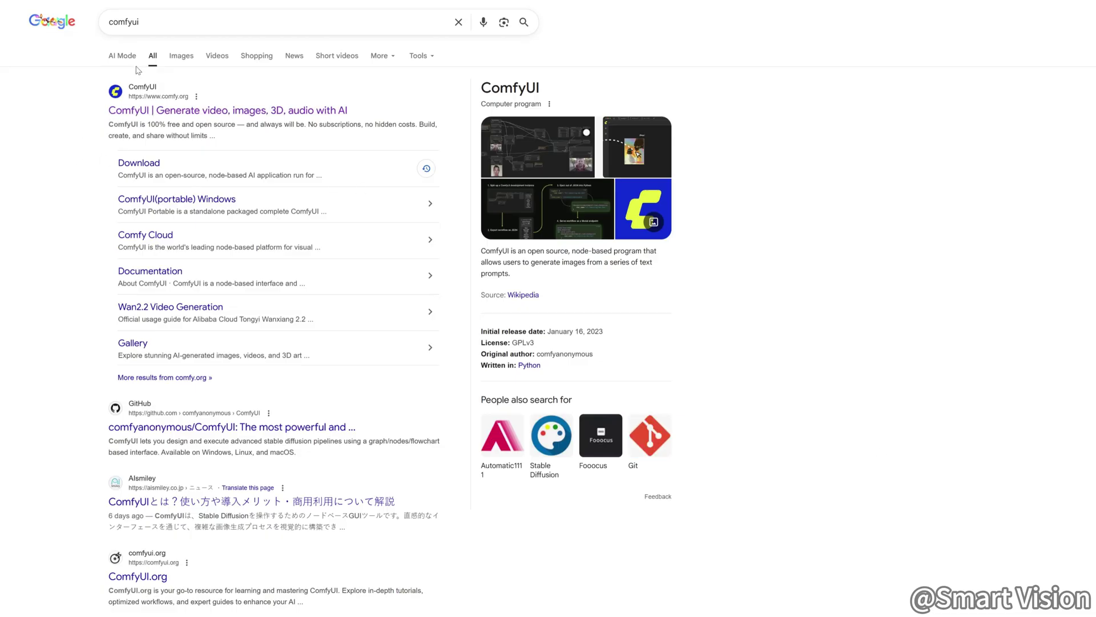
Step: Open the official ComfyUI website from the Google results for comfyui and go to the ComfyUI download
{"action": "left_click", "coordinate": [170, 22]}
{"action": "left_click", "coordinate": [31, 117]}
{"action": "left_click", "coordinate": [224, 115]}
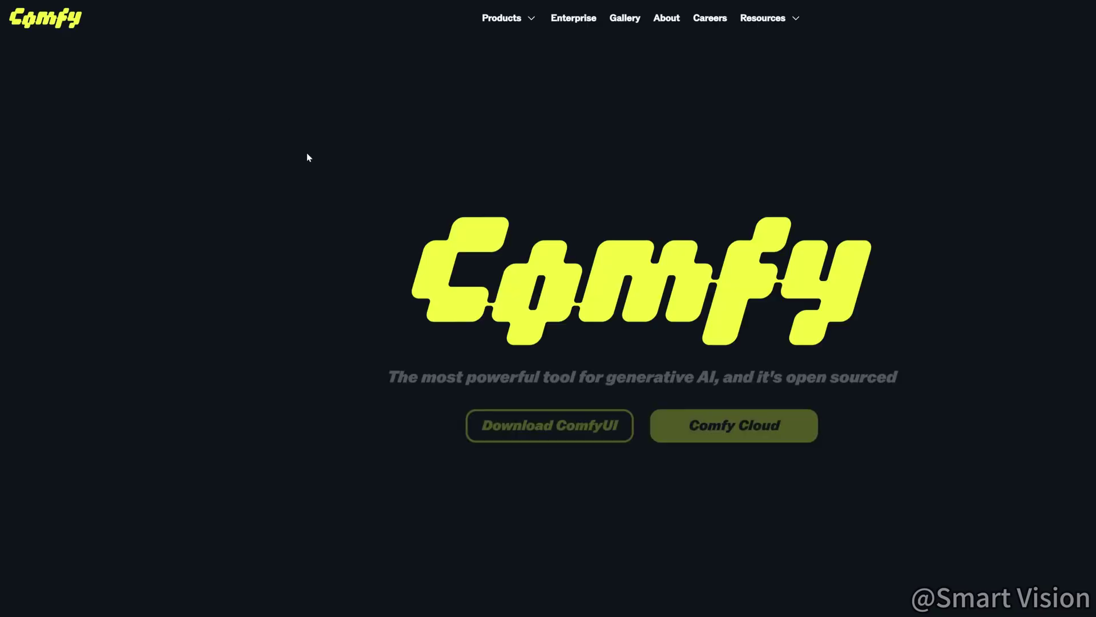
{"action": "left_click", "coordinate": [561, 424]}
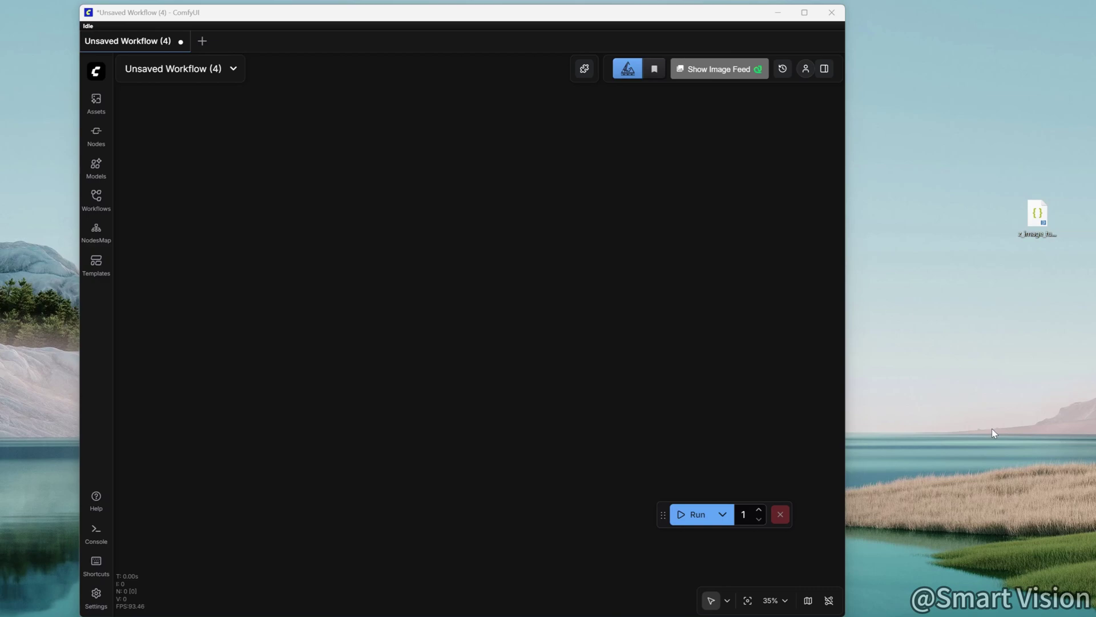
Step: Switch to ComfyUI, load the z_image_turbo_tutorial workflow file from the desktop onto the canvas, and maximize the window
{"action": "left_click_drag", "start_coordinate": [638, 16], "coordinate": [634, 10]}
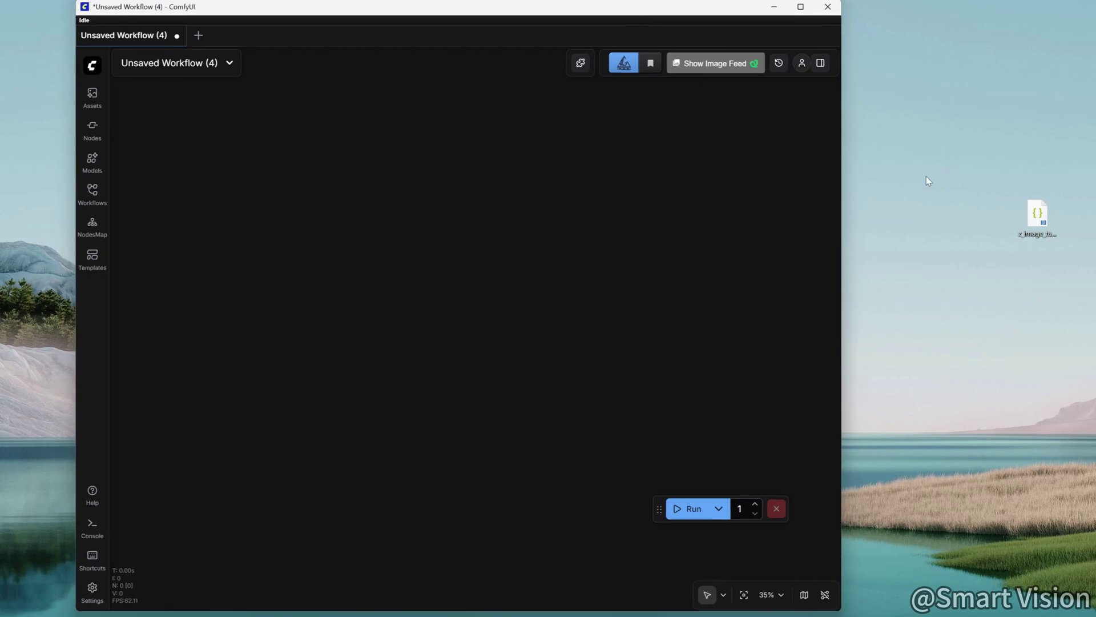
{"action": "left_click_drag", "start_coordinate": [1044, 222], "coordinate": [917, 224]}
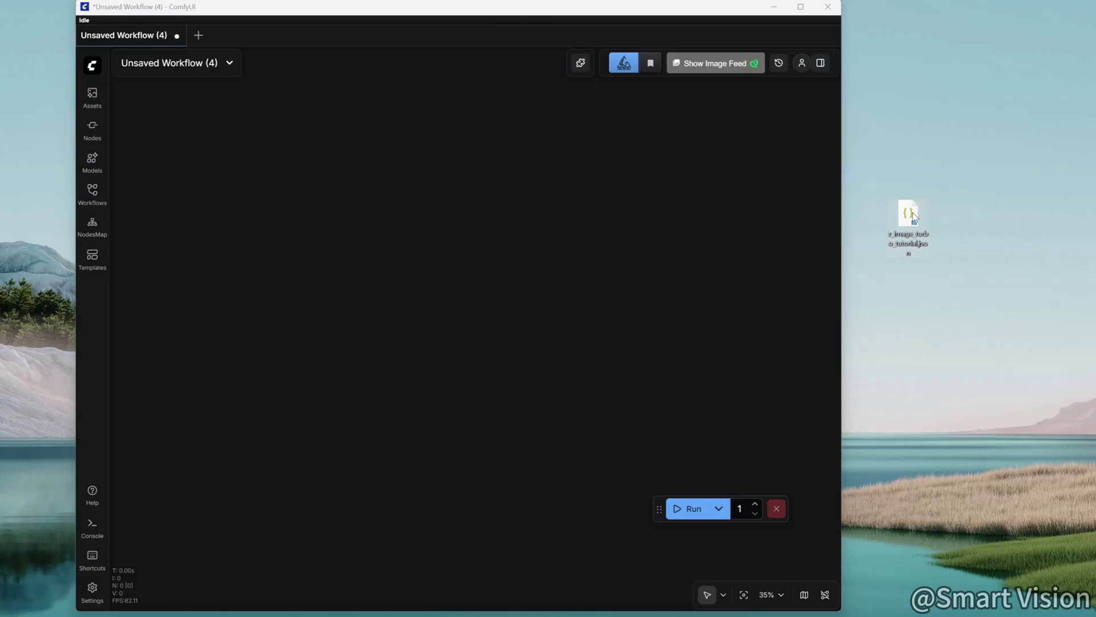
{"action": "left_click_drag", "start_coordinate": [907, 216], "coordinate": [625, 276]}
{"action": "left_click_drag", "start_coordinate": [542, 419], "coordinate": [440, 331]}
{"action": "scroll", "coordinate": [425, 389], "scroll_direction": "down", "scroll_amount": 1}
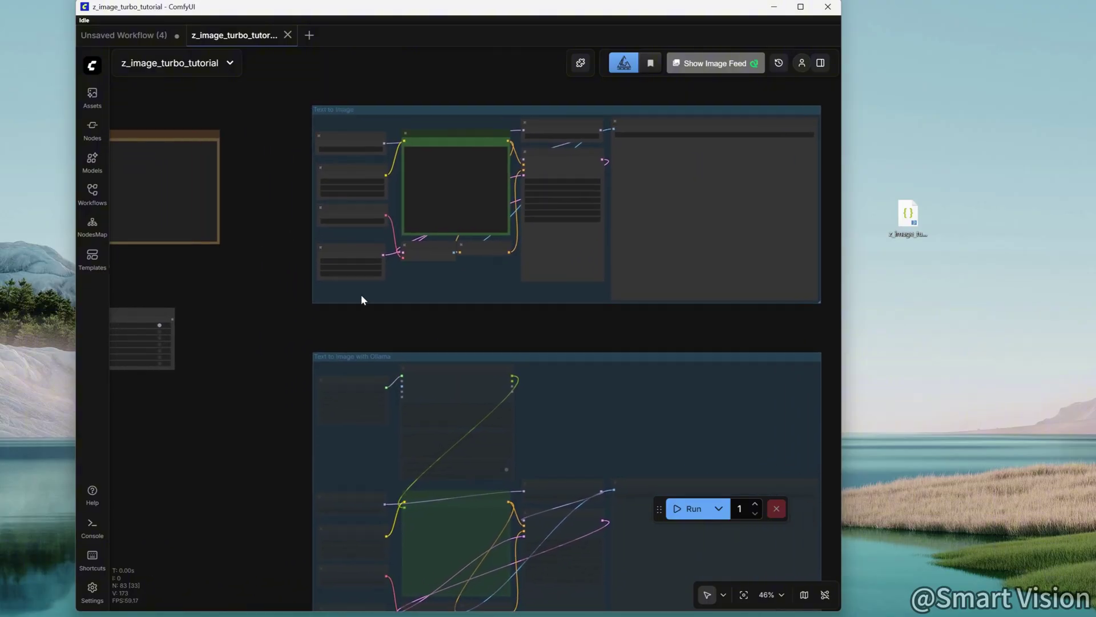
{"action": "double_click", "coordinate": [386, 9]}
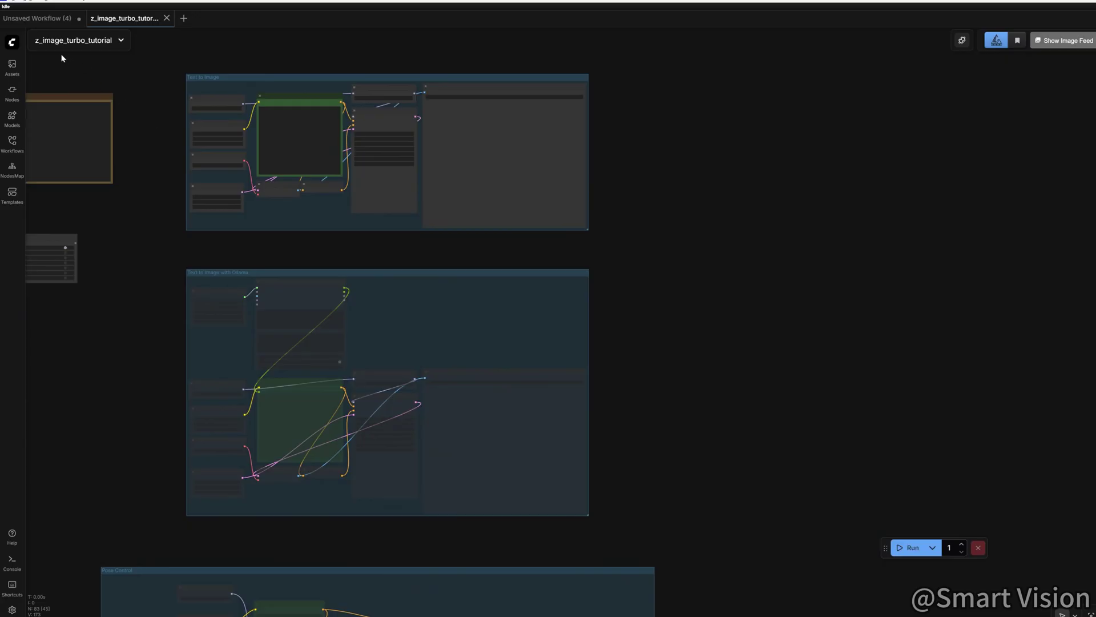
Step: Open the extension manager and show the node packs missing from the loaded workflow
{"action": "left_click", "coordinate": [12, 41]}
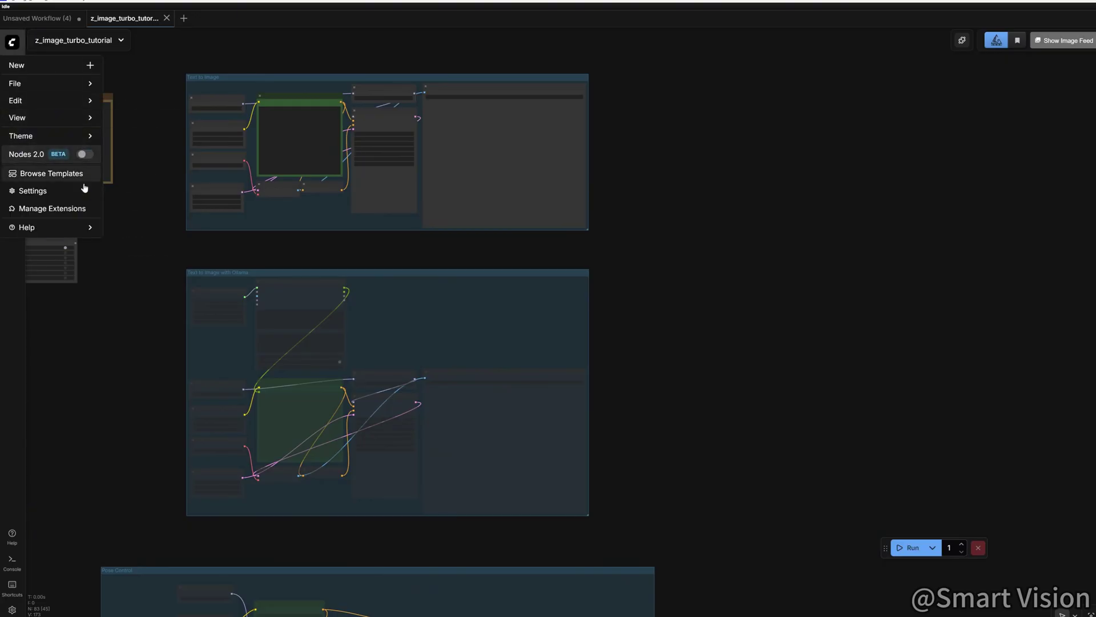
{"action": "left_click", "coordinate": [73, 209]}
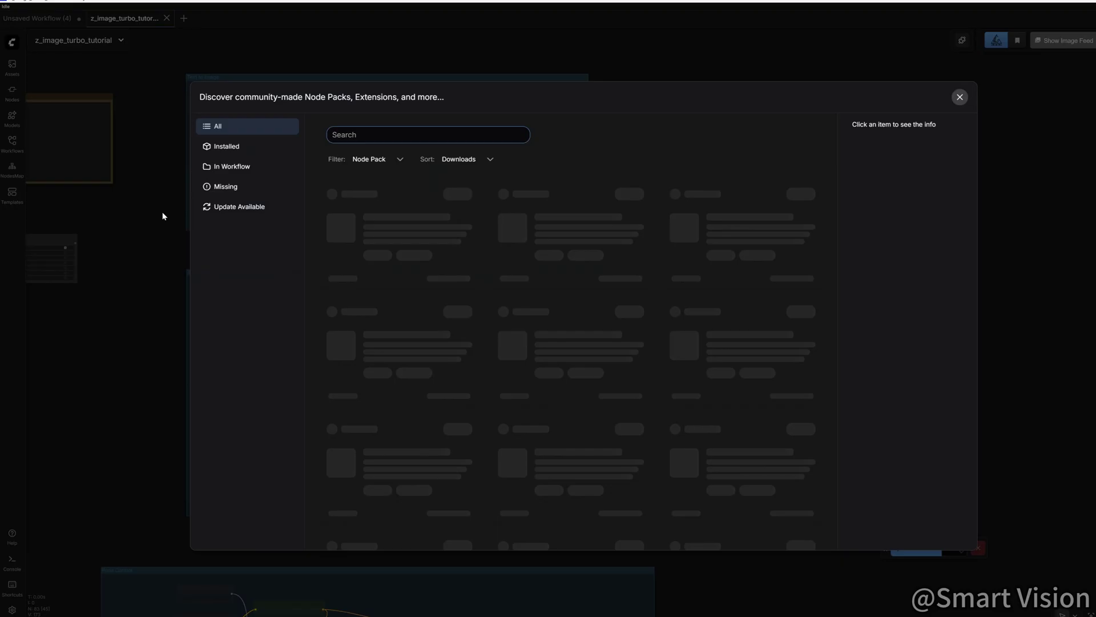
{"action": "left_click", "coordinate": [241, 191]}
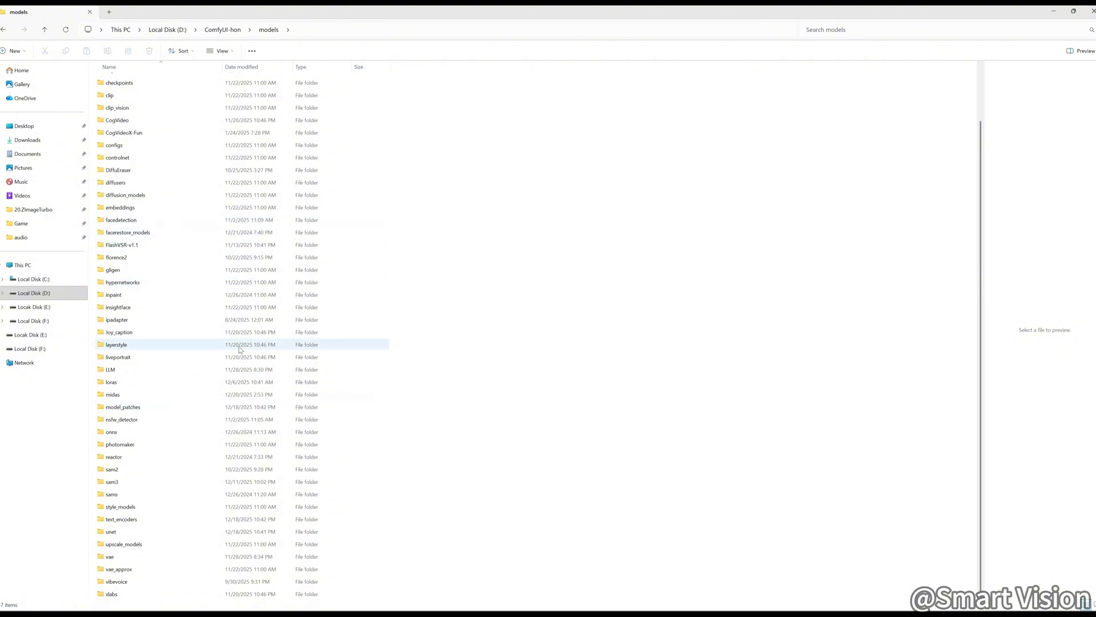
Step: Switch to File Explorer and locate qwen_3_4b.safetensors in the text_encoders folder of the ComfyUI models directory
{"action": "left_click", "coordinate": [137, 519]}
{"action": "double_click", "coordinate": [137, 521]}
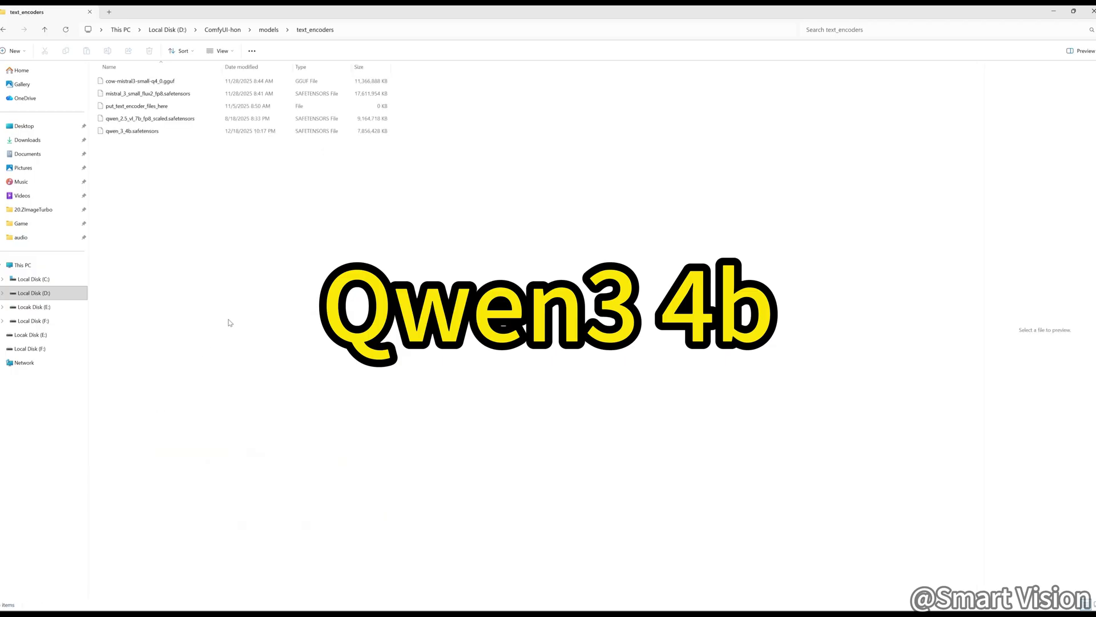
{"action": "left_click", "coordinate": [151, 135]}
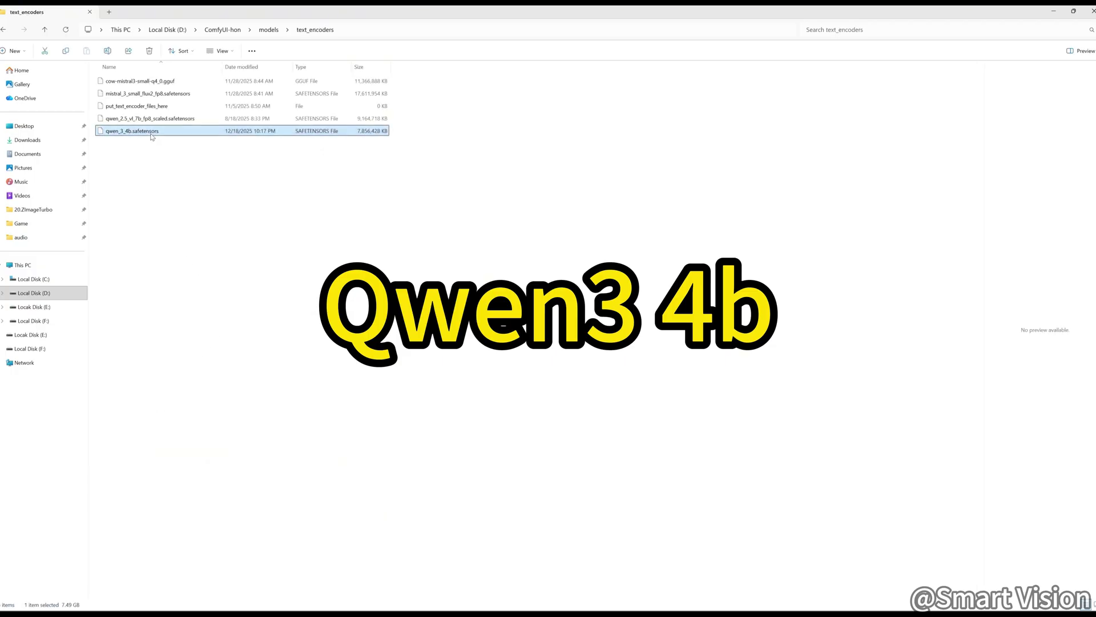
{"action": "left_click", "coordinate": [222, 170]}
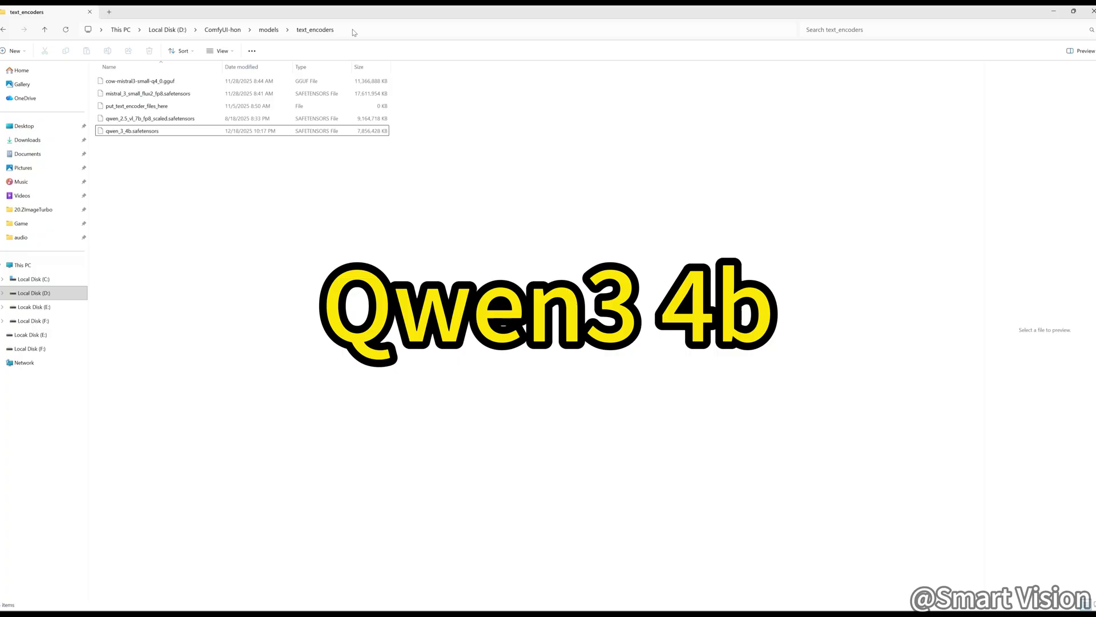
Step: Go back to the models directory and open the vae folder to check its VAE files
{"action": "left_click", "coordinate": [266, 30]}
{"action": "scroll", "coordinate": [137, 548], "scroll_direction": "down", "scroll_amount": 1}
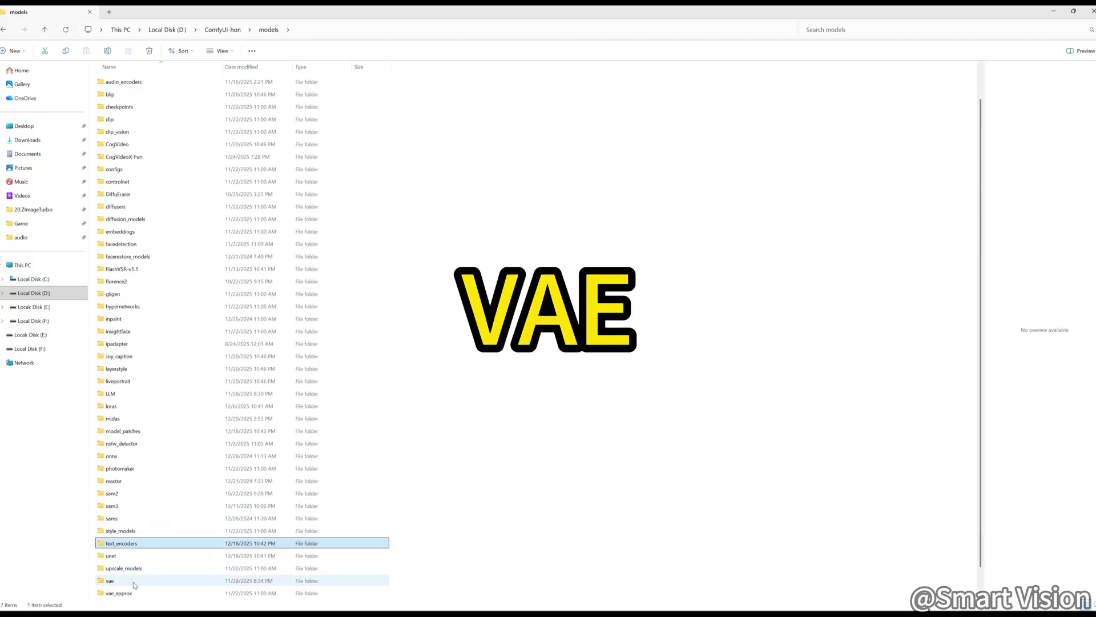
{"action": "double_click", "coordinate": [135, 579]}
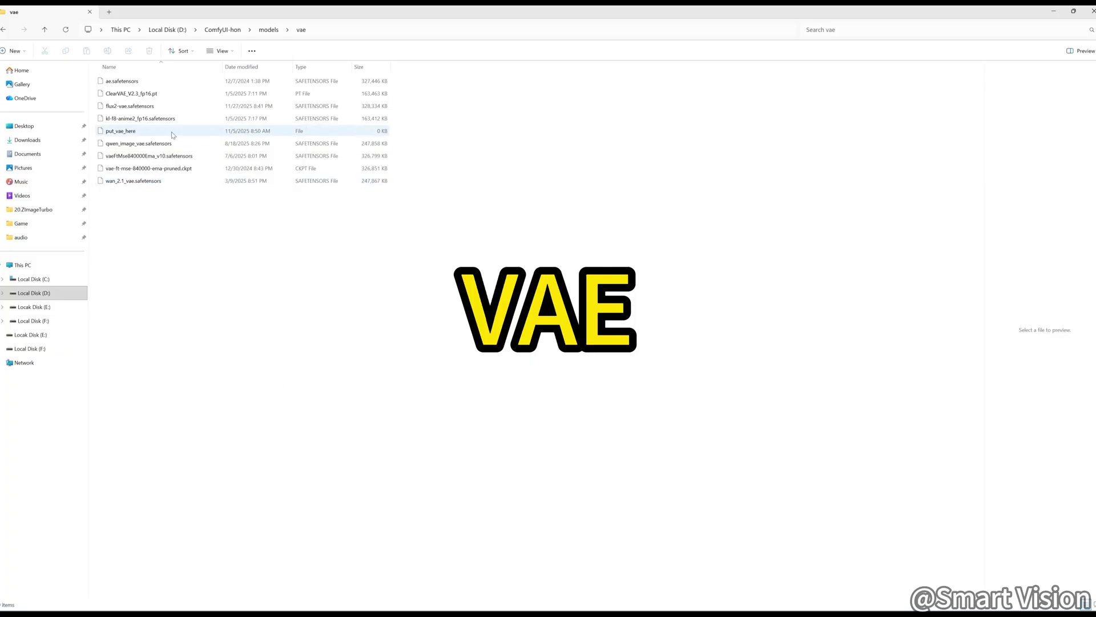
Step: Return to the models directory and locate z_image_turbo-Q8_0.gguf in the unet folder
{"action": "left_click", "coordinate": [268, 29]}
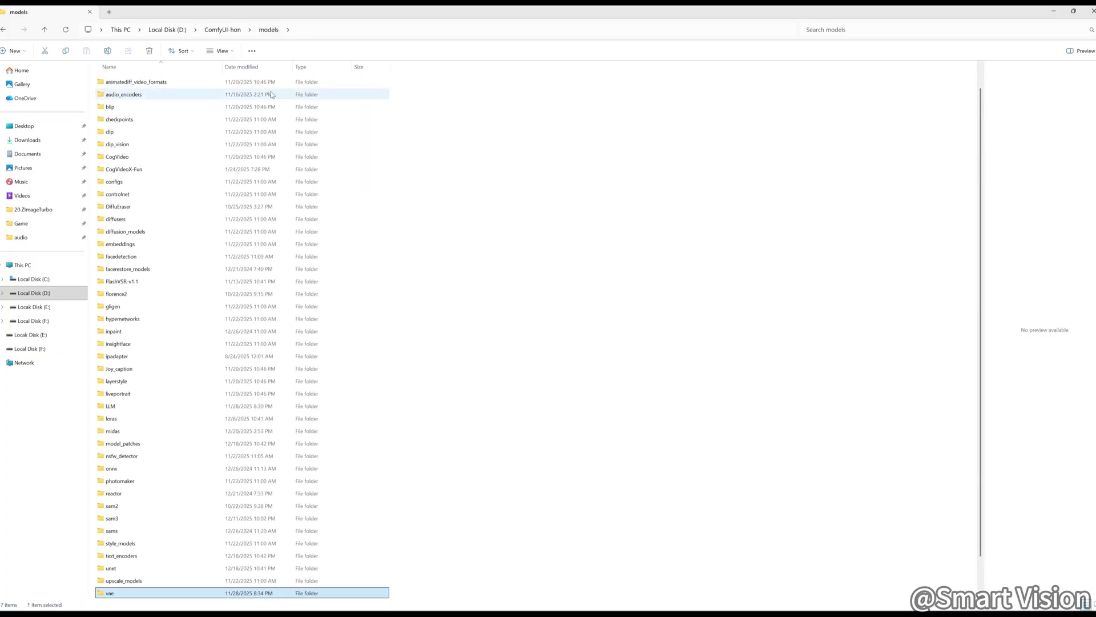
{"action": "scroll", "coordinate": [240, 485], "scroll_direction": "down", "scroll_amount": 1}
{"action": "left_click", "coordinate": [159, 535]}
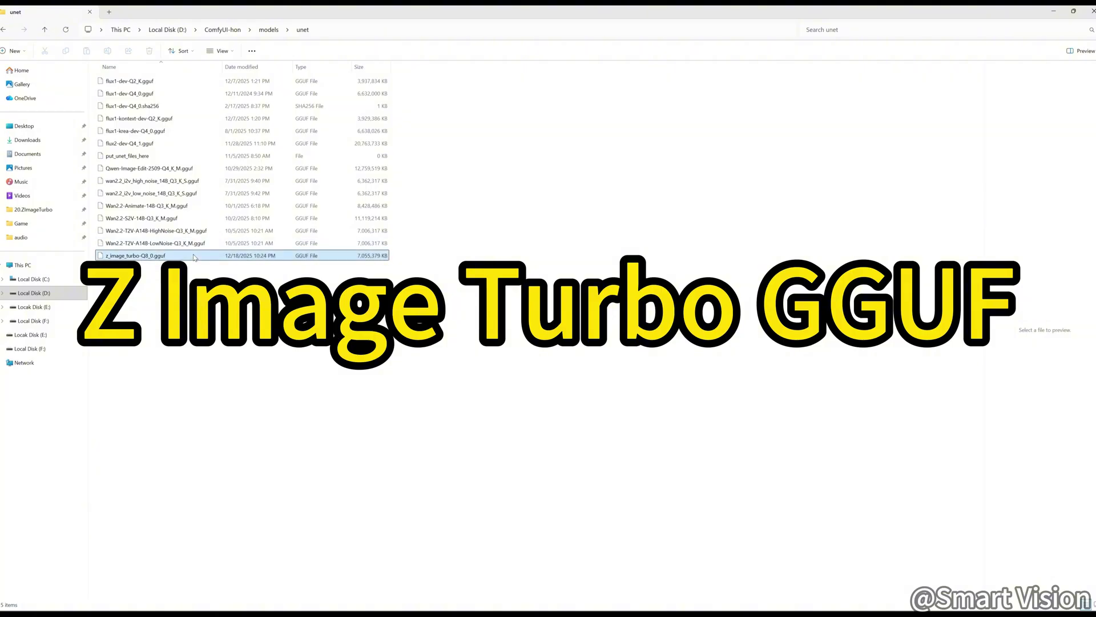
{"action": "left_click", "coordinate": [216, 255]}
Step: Return to the models directory and locate the Z-Image-Turbo-Fun-Controlnet-Union-2.1 file in the model_patches folder
{"action": "left_click", "coordinate": [269, 30]}
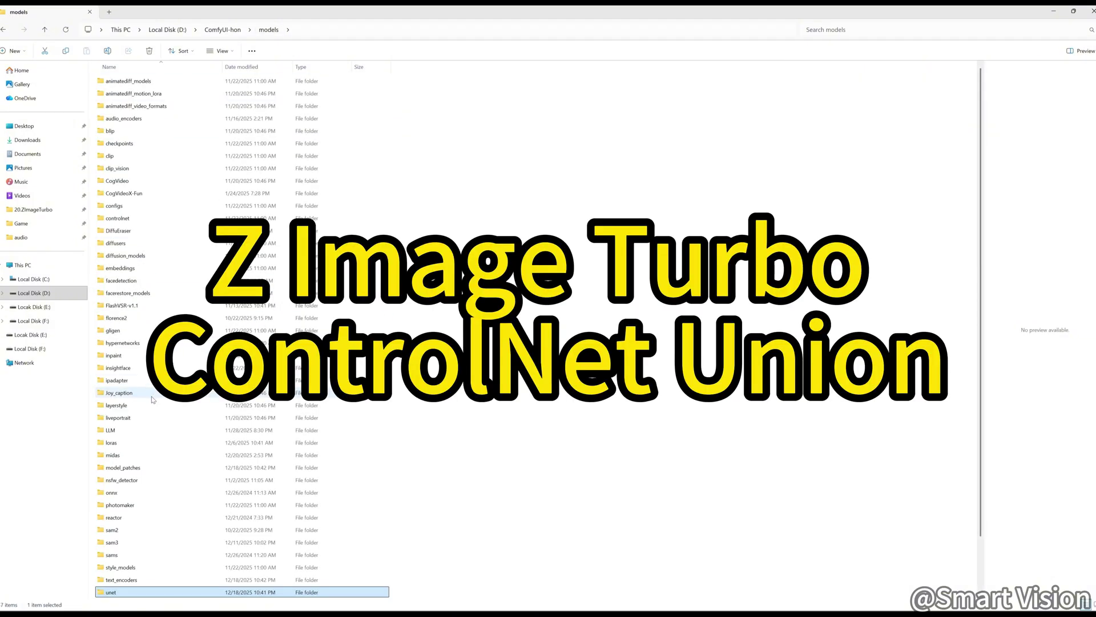
{"action": "double_click", "coordinate": [137, 468]}
{"action": "left_click", "coordinate": [174, 95]}
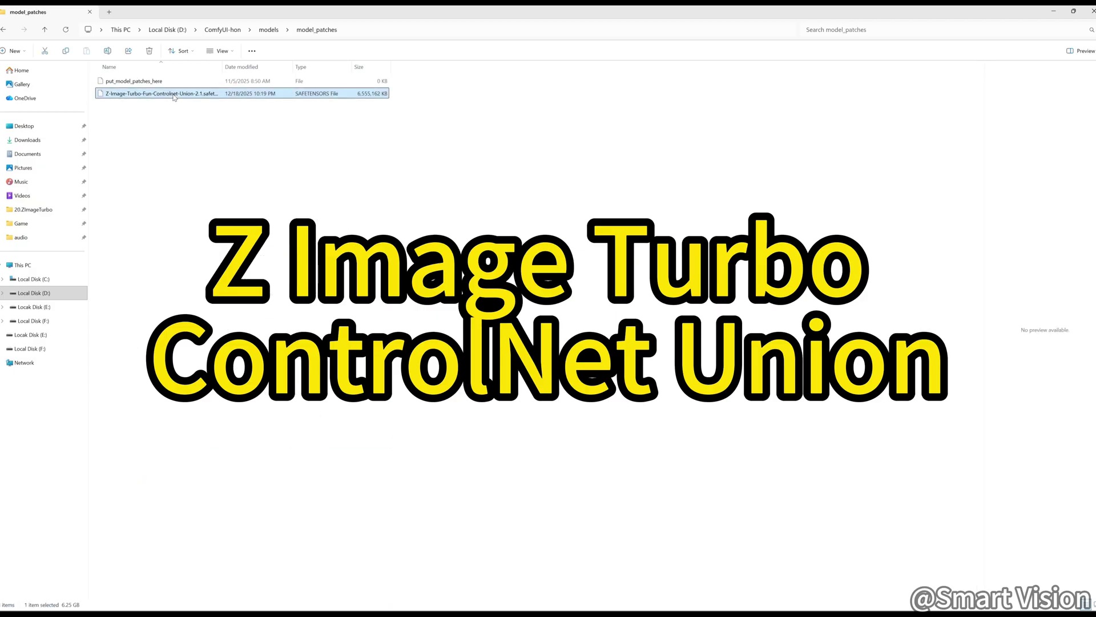
{"action": "left_click", "coordinate": [317, 207]}
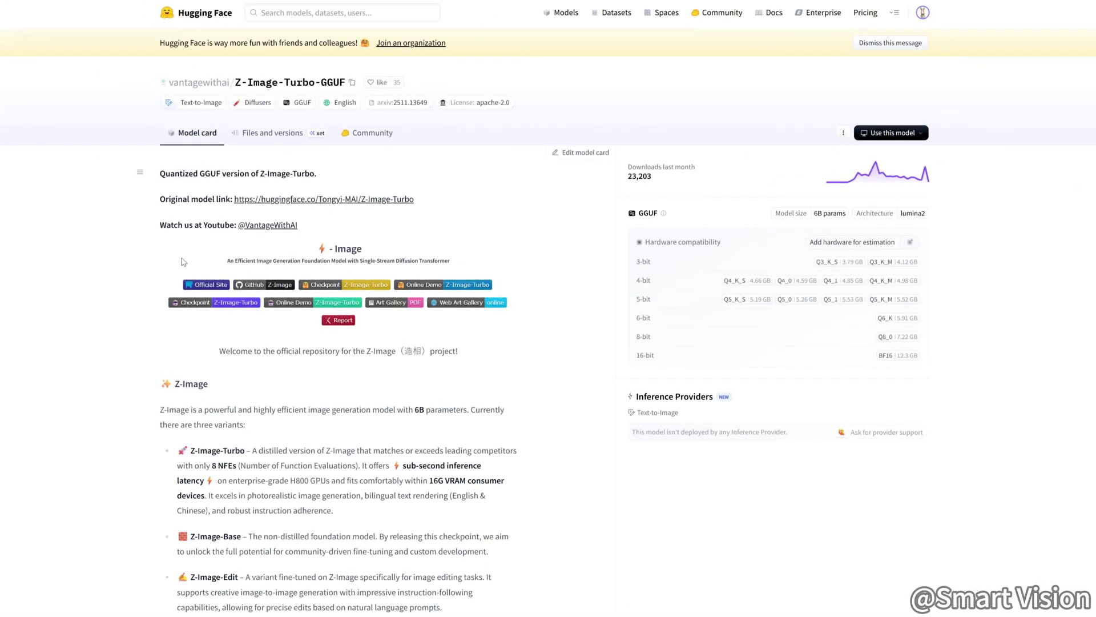
Step: Switch to Hugging Face and open the file listing of the Z-Image-Turbo-GGUF repository
{"action": "left_click", "coordinate": [261, 135]}
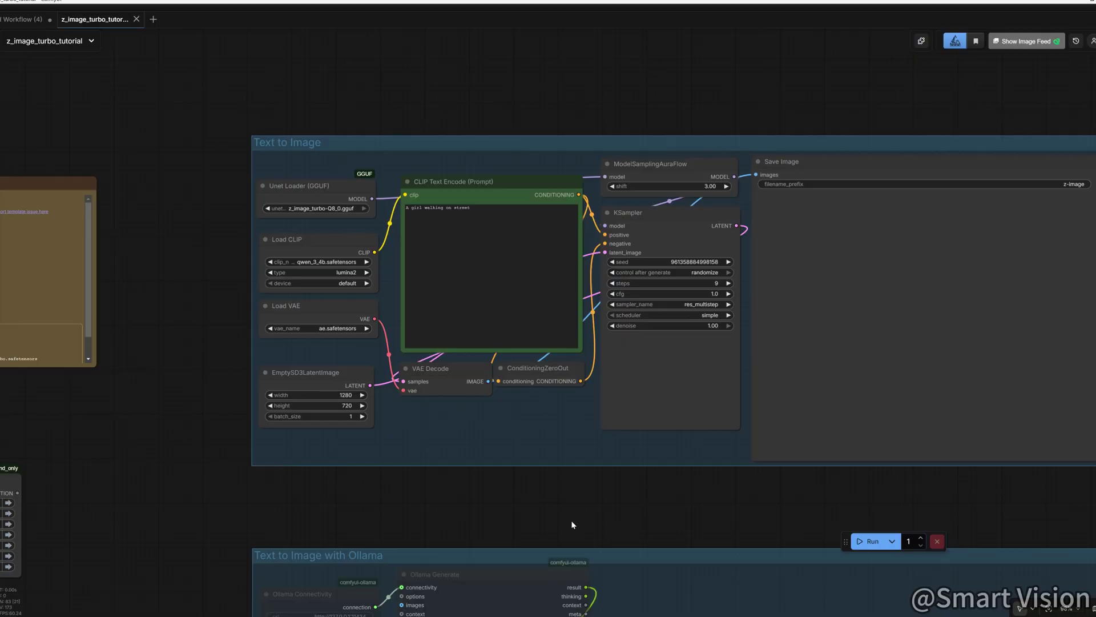
Step: In ComfyUI, reposition the run controls below the Text to Image group and generate an image from "A girl walking on street"
{"action": "left_click_drag", "start_coordinate": [571, 520], "coordinate": [521, 532]}
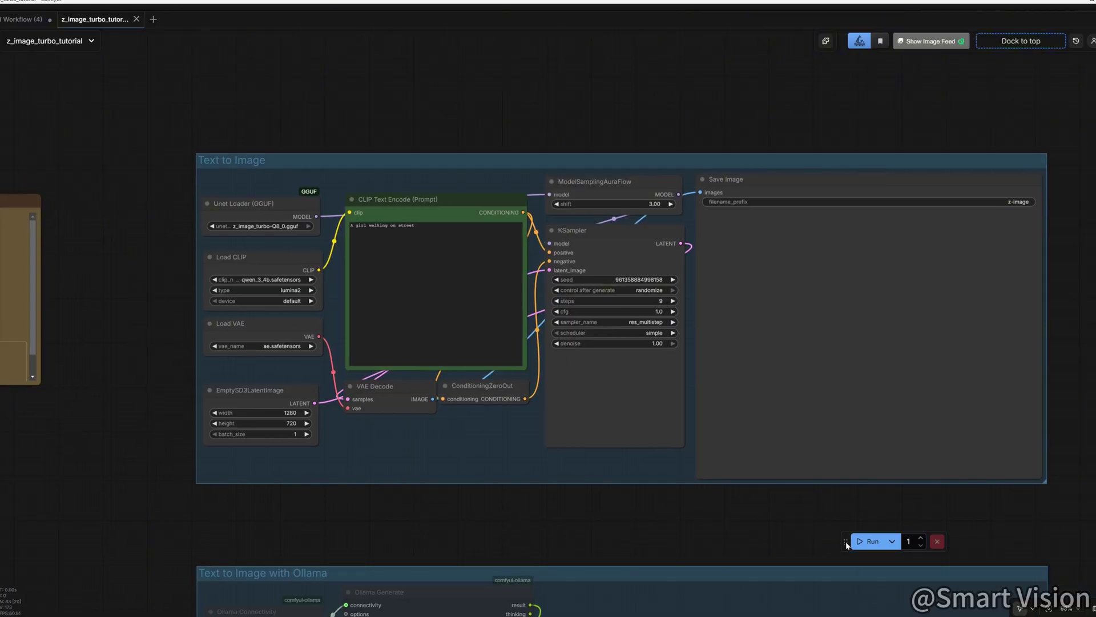
{"action": "left_click_drag", "start_coordinate": [850, 544], "coordinate": [663, 523]}
{"action": "left_click", "coordinate": [451, 243]}
{"action": "left_click_drag", "start_coordinate": [452, 243], "coordinate": [341, 239]}
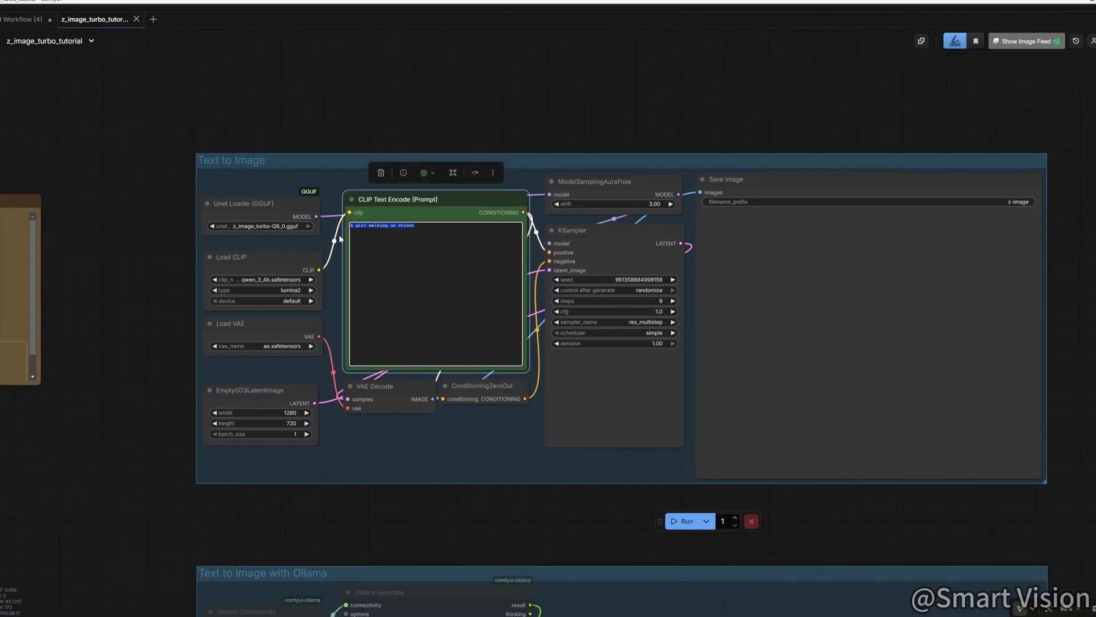
{"action": "left_click", "coordinate": [401, 291]}
{"action": "left_click", "coordinate": [667, 520]}
{"action": "left_click_drag", "start_coordinate": [561, 509], "coordinate": [499, 499]}
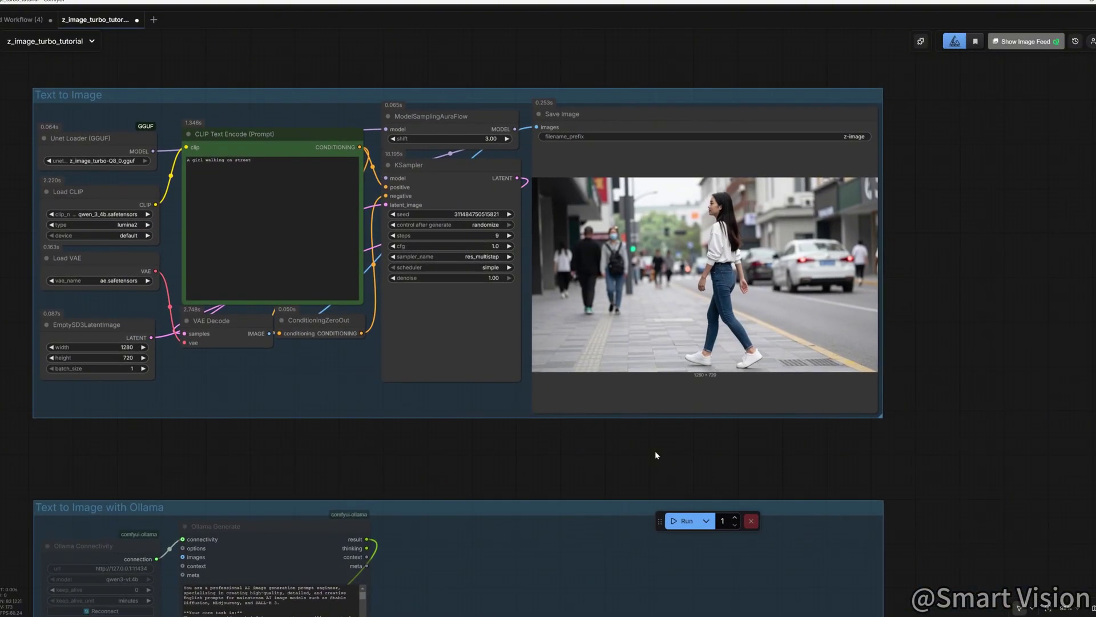
Step: Examine the Text to Image with Ollama group, including the connection settings, user prompt and system prompt of the Ollama nodes
{"action": "left_click_drag", "start_coordinate": [667, 444], "coordinate": [599, 453]}
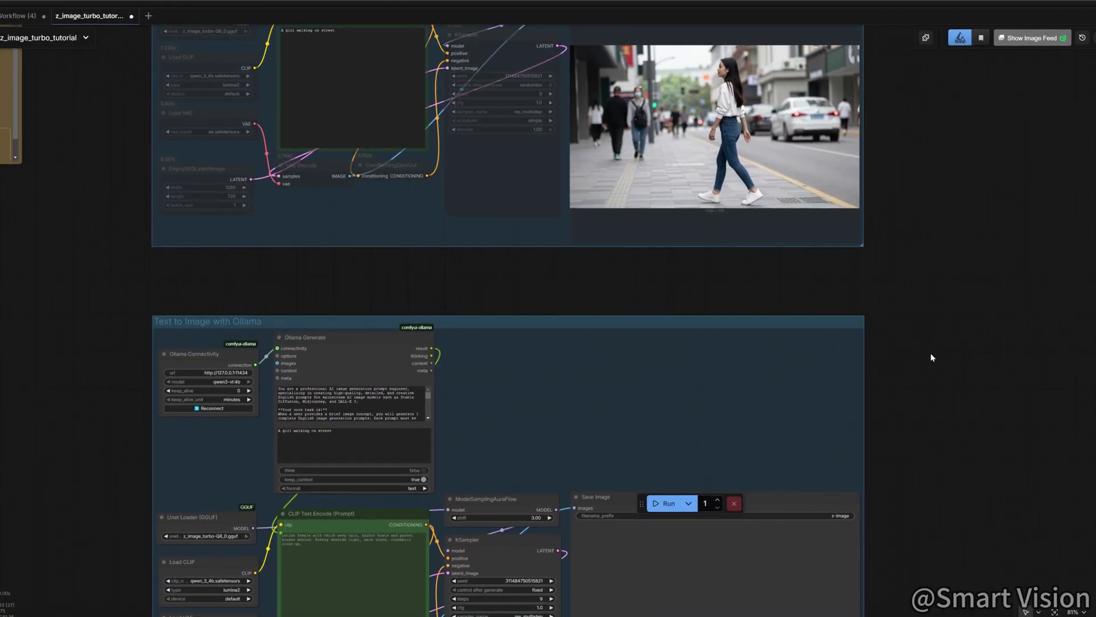
{"action": "left_click_drag", "start_coordinate": [932, 357], "coordinate": [879, 210]}
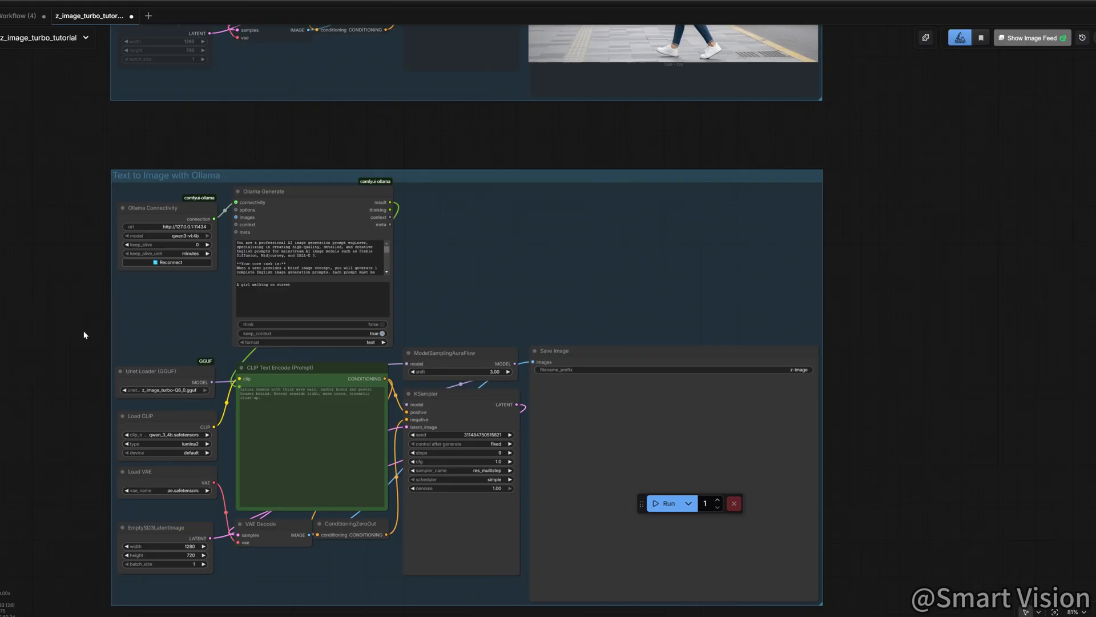
{"action": "scroll", "coordinate": [163, 314], "scroll_direction": "up", "scroll_amount": 2}
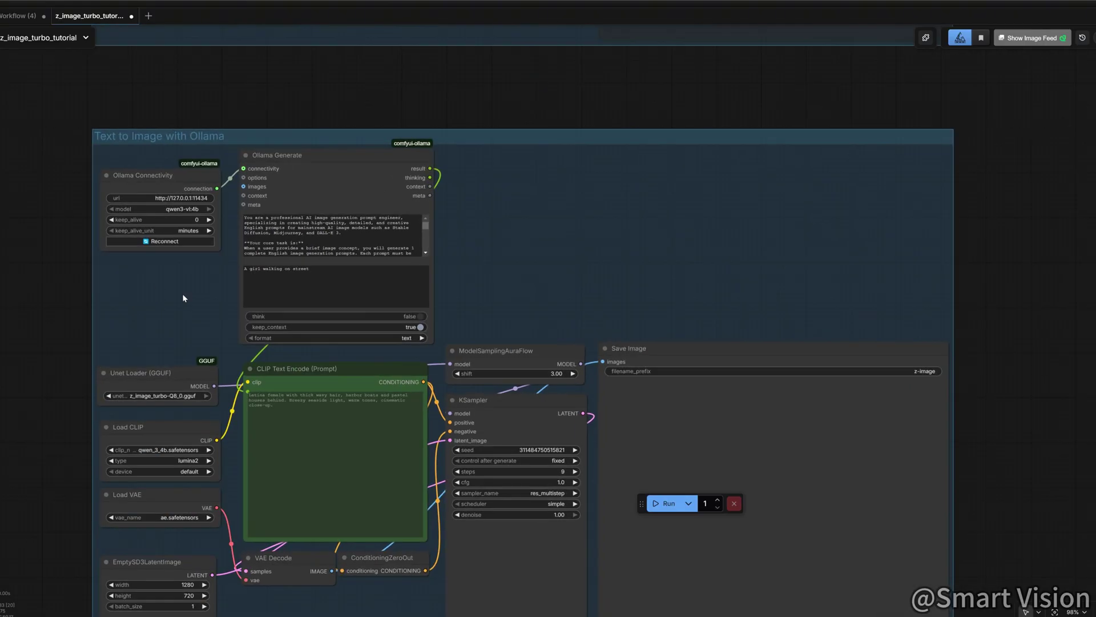
{"action": "left_click", "coordinate": [324, 280]}
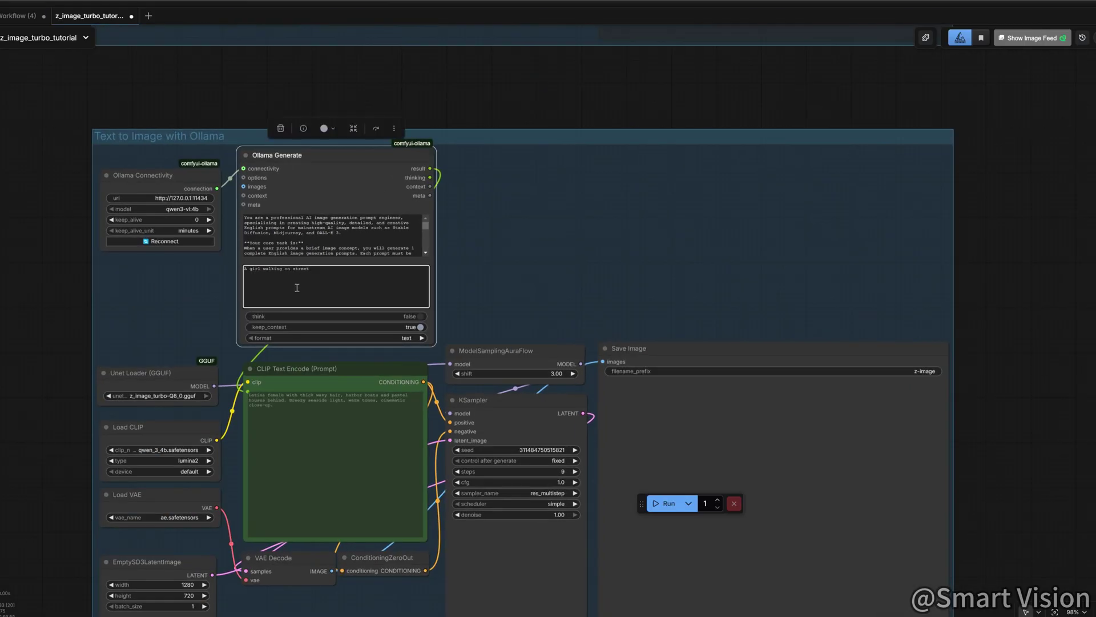
{"action": "left_click", "coordinate": [201, 298]}
{"action": "left_click_drag", "start_coordinate": [495, 262], "coordinate": [458, 249]}
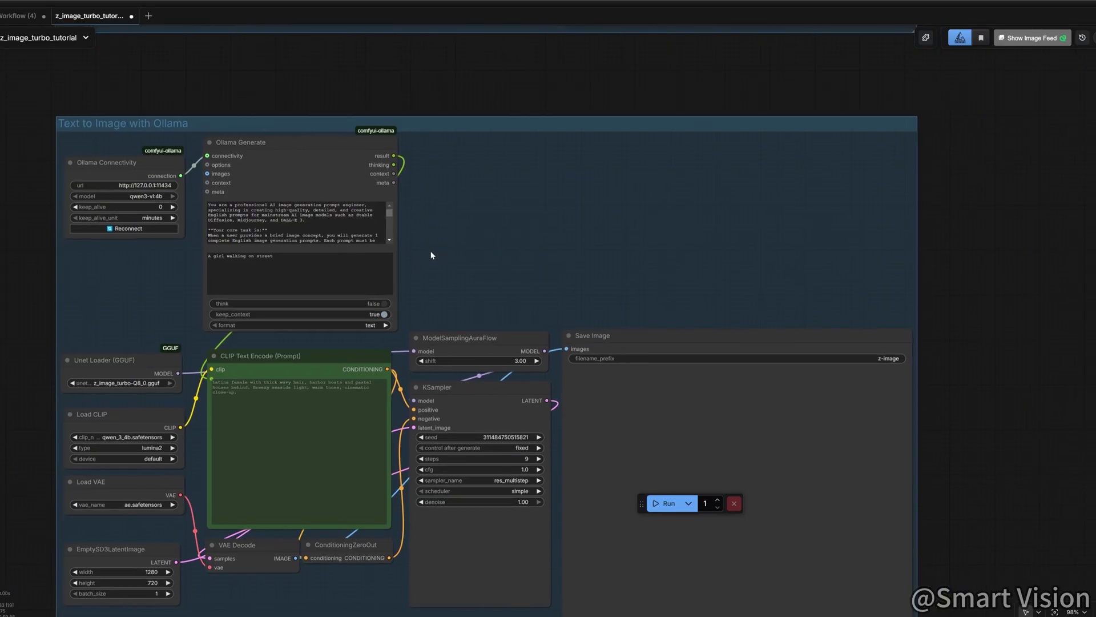
{"action": "left_click", "coordinate": [319, 170]}
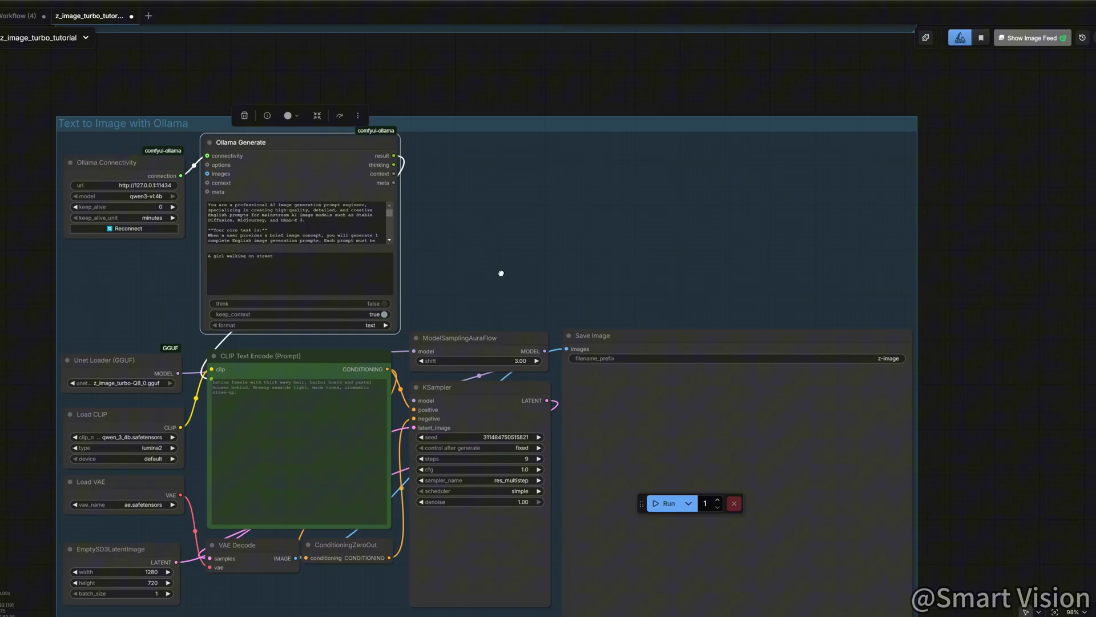
{"action": "left_click", "coordinate": [501, 272]}
{"action": "left_click_drag", "start_coordinate": [128, 322], "coordinate": [110, 305]}
{"action": "left_click", "coordinate": [258, 201]}
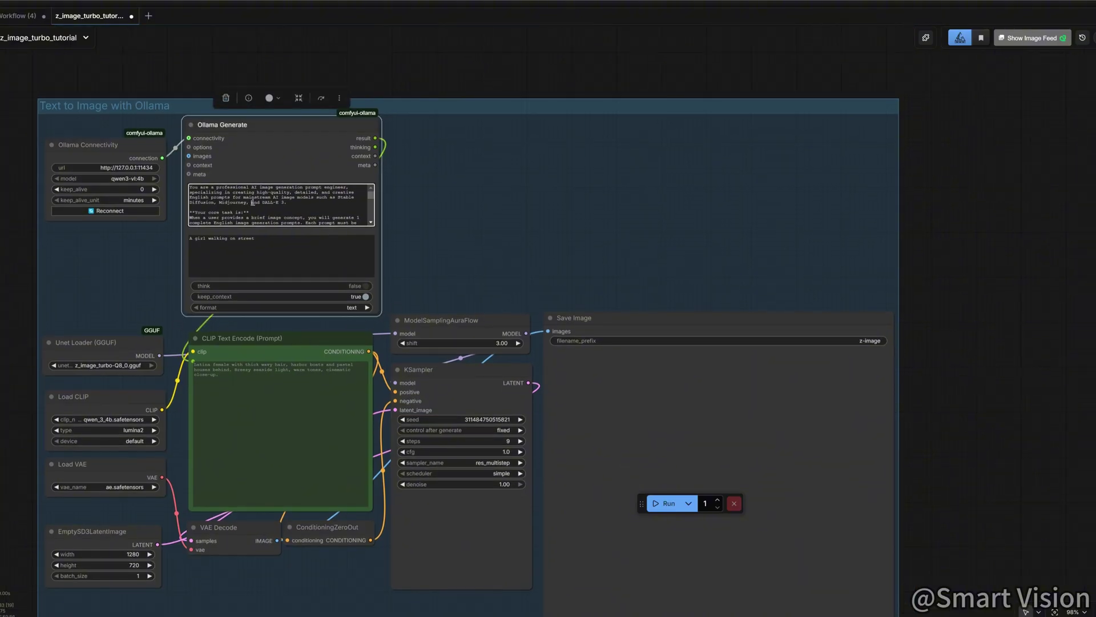
{"action": "scroll", "coordinate": [266, 199], "scroll_direction": "down", "scroll_amount": 3}
{"action": "scroll", "coordinate": [266, 197], "scroll_direction": "down", "scroll_amount": 3}
{"action": "left_click", "coordinate": [442, 250]}
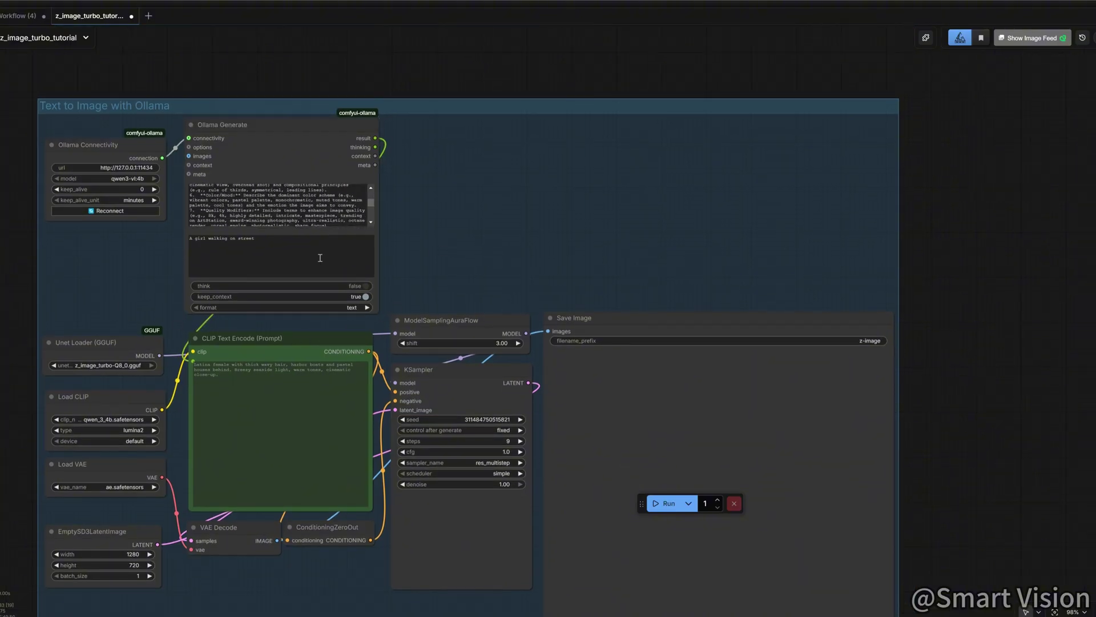
Step: Generate an image from "A girl walking on street" using the Text to Image with Ollama group and view the result
{"action": "left_click", "coordinate": [309, 256]}
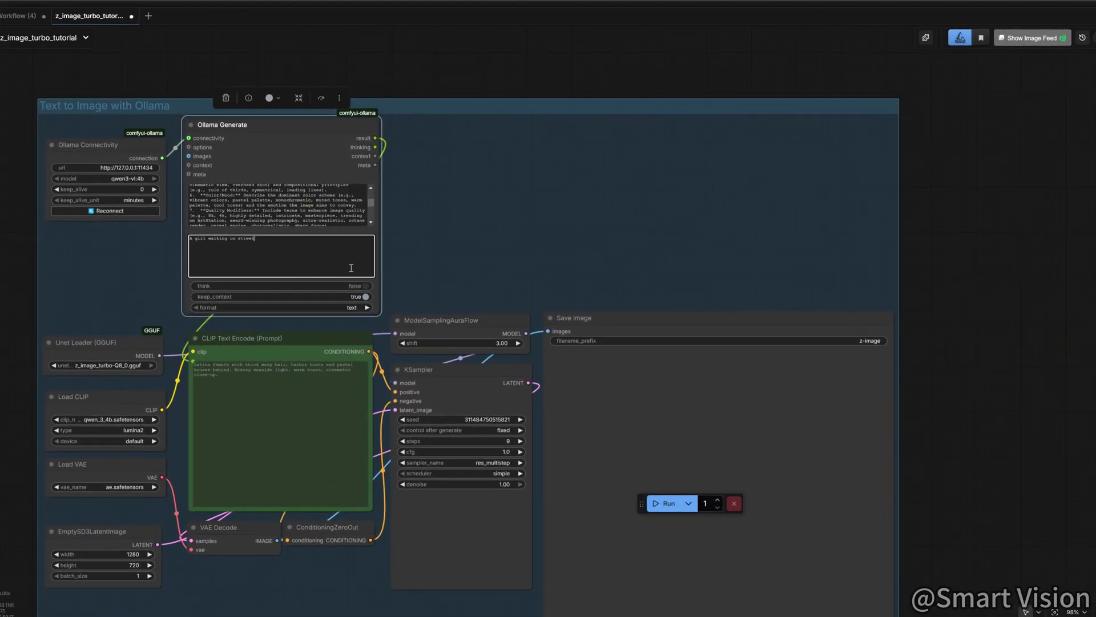
{"action": "left_click", "coordinate": [665, 505]}
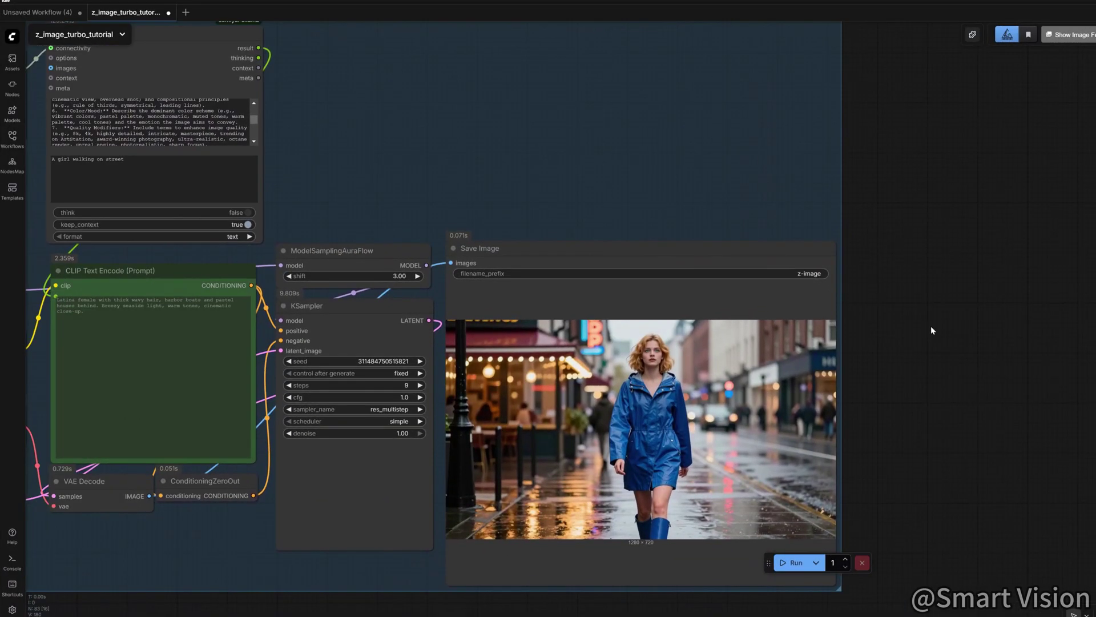
{"action": "left_click", "coordinate": [475, 485]}
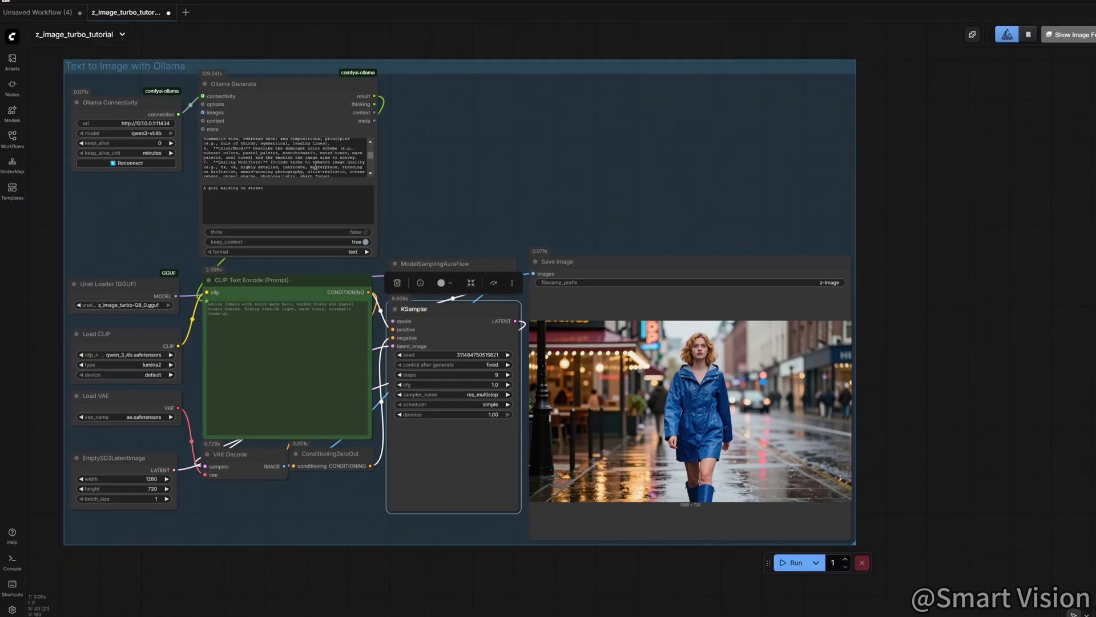
{"action": "left_click", "coordinate": [681, 270]}
{"action": "left_click_drag", "start_coordinate": [962, 399], "coordinate": [877, 401]}
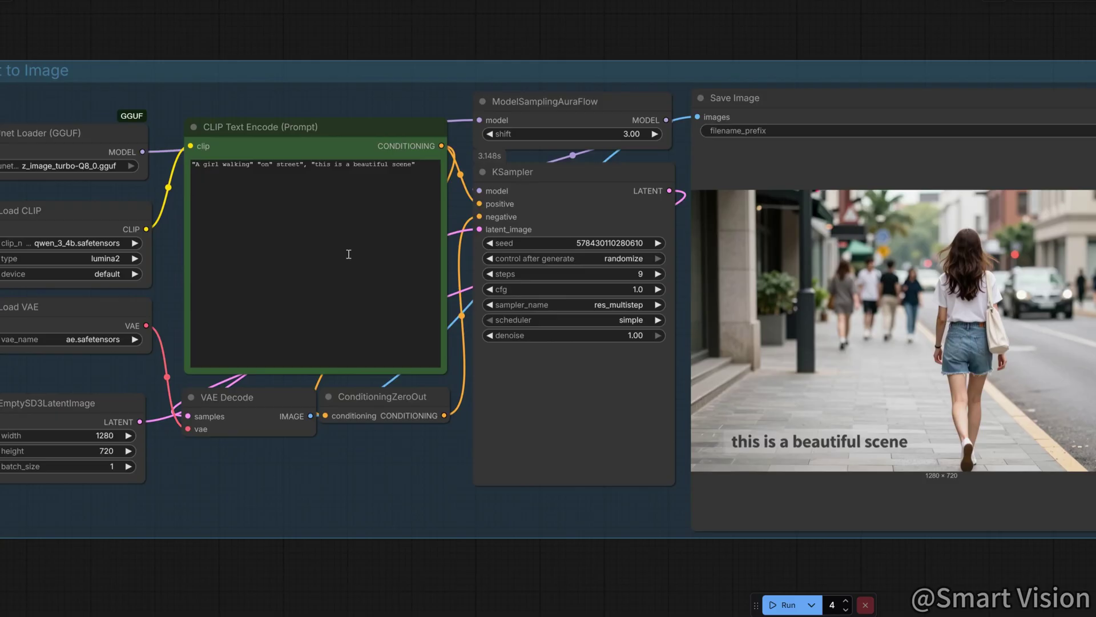
Step: Compare the Text to Image prompt containing "this is a beautiful scene" with the text rendered in its generated image
{"action": "left_click_drag", "start_coordinate": [193, 166], "coordinate": [418, 211]}
{"action": "left_click", "coordinate": [424, 451]}
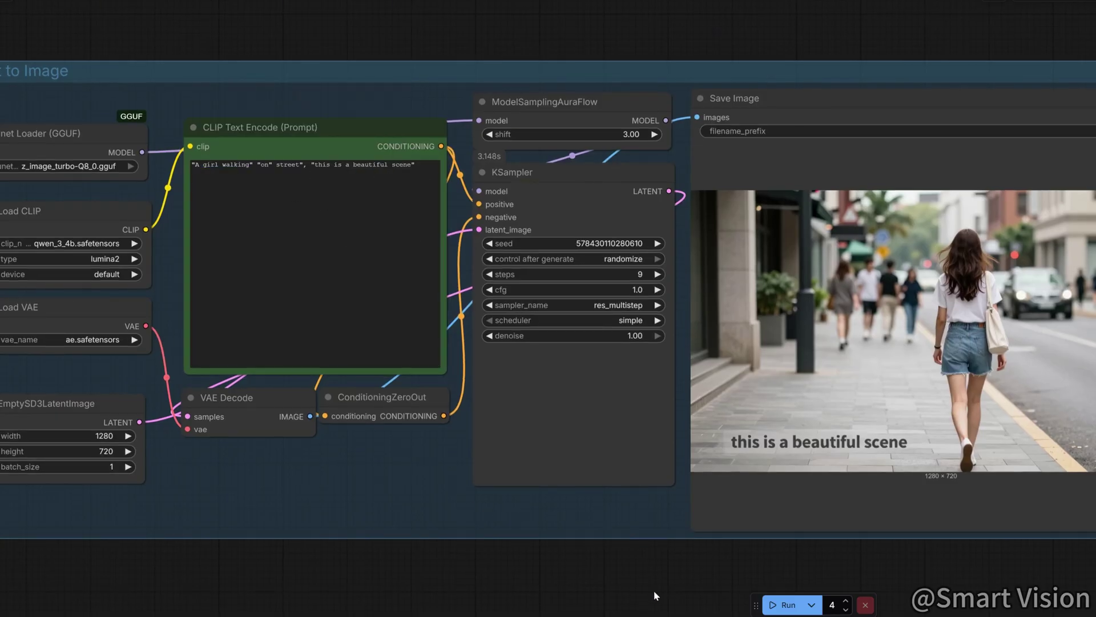
{"action": "left_click_drag", "start_coordinate": [655, 592], "coordinate": [504, 587]}
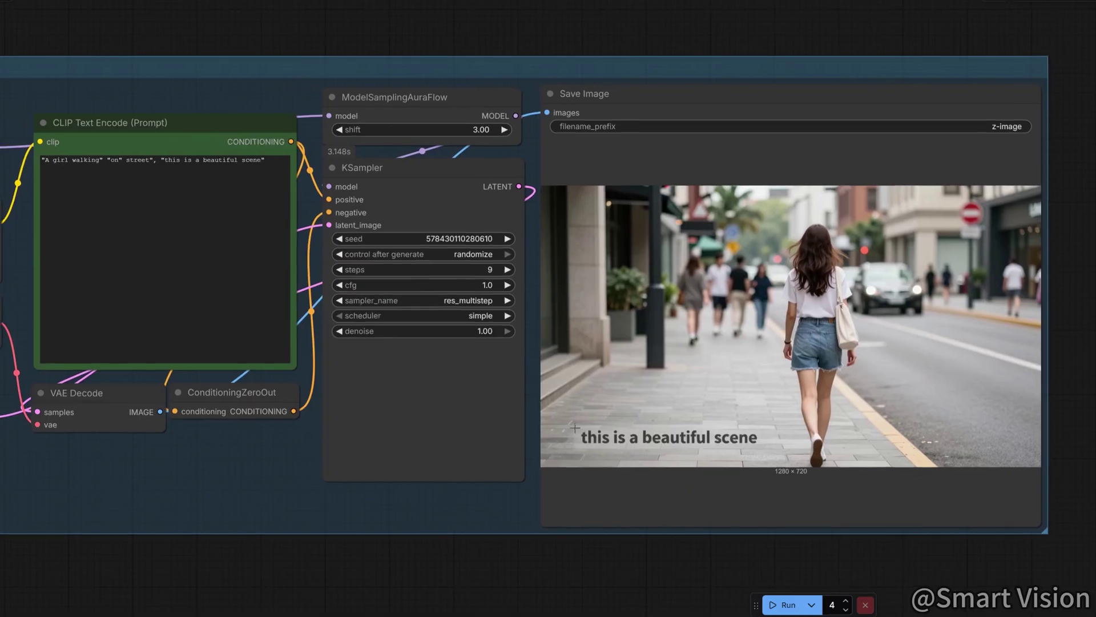
{"action": "left_click_drag", "start_coordinate": [694, 571], "coordinate": [631, 556]}
{"action": "left_click_drag", "start_coordinate": [501, 563], "coordinate": [551, 563]}
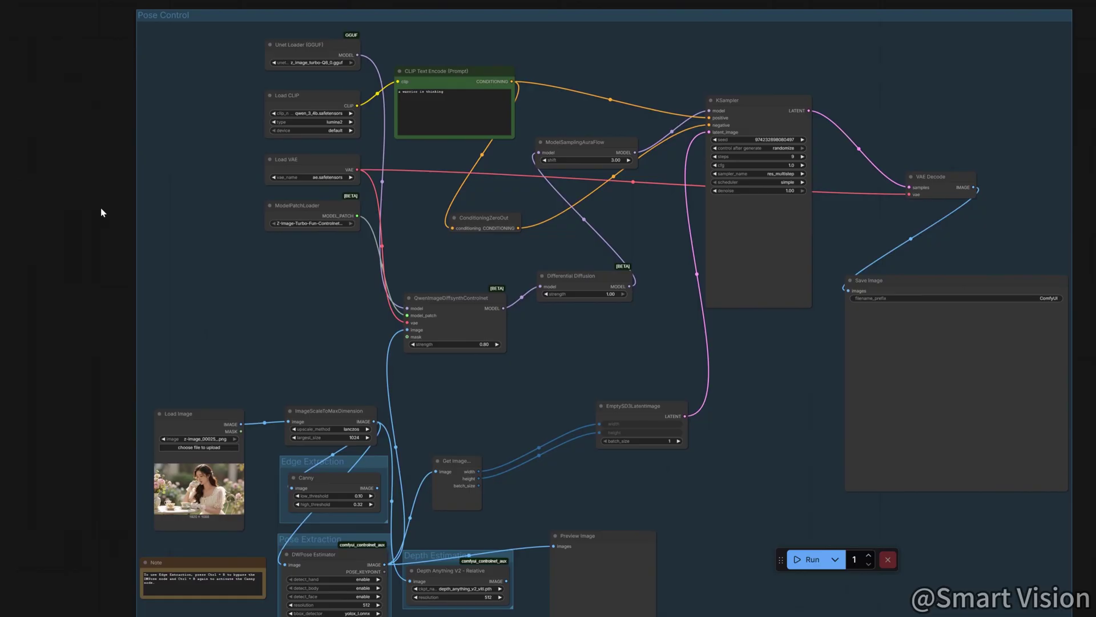
Step: Move the Unet Loader (GGUF) node in the Pose Control group slightly down toward the Load CLIP node
{"action": "left_click_drag", "start_coordinate": [108, 333], "coordinate": [57, 334]}
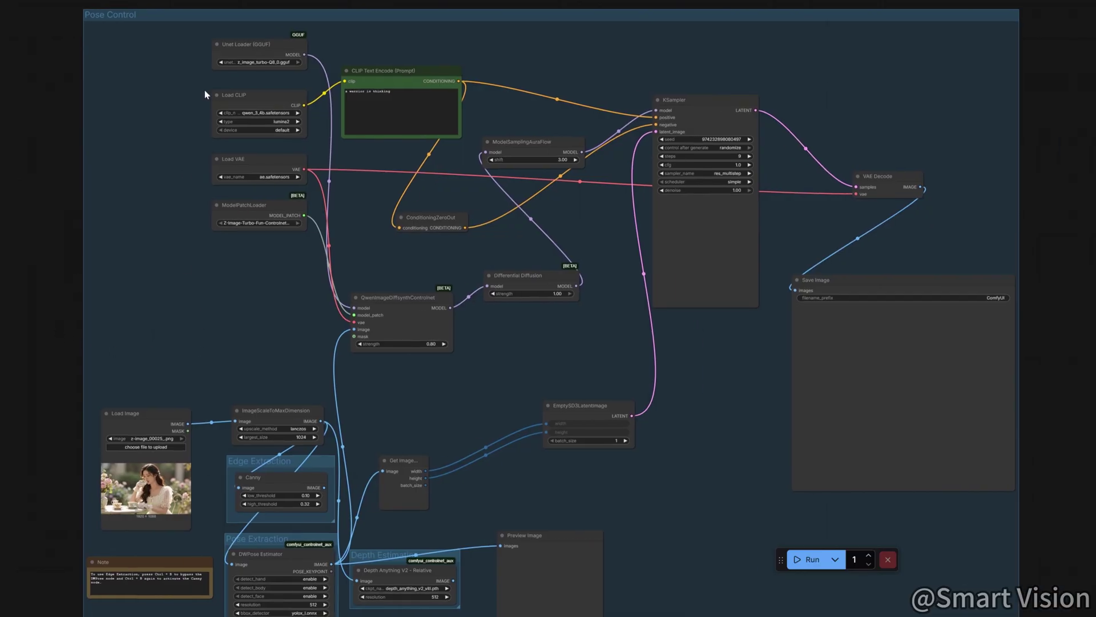
{"action": "left_click_drag", "start_coordinate": [181, 323], "coordinate": [154, 346]}
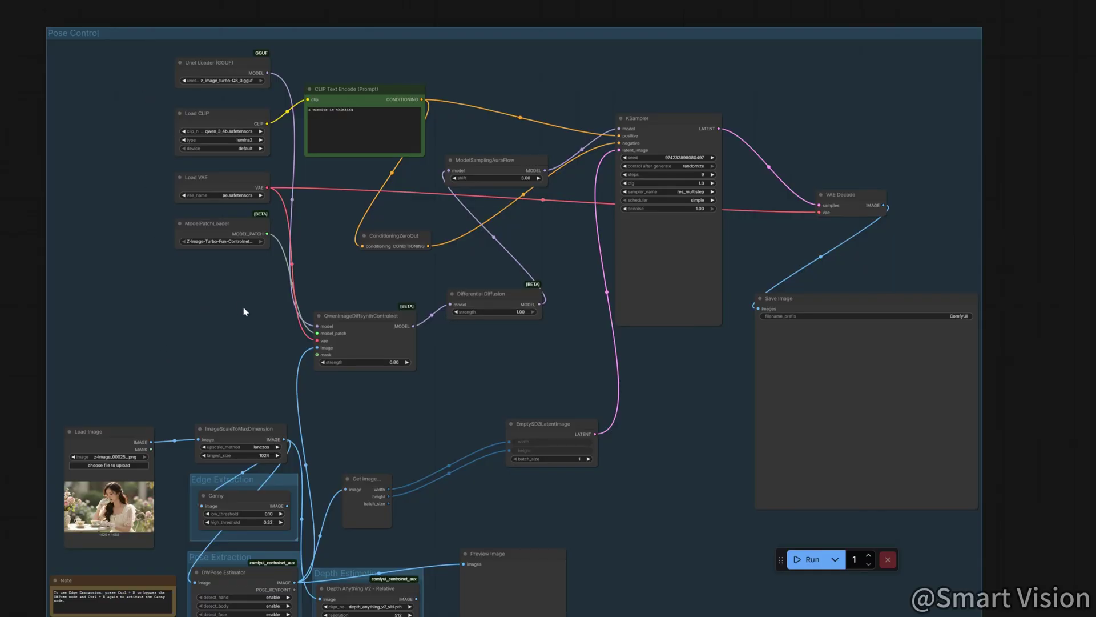
{"action": "left_click_drag", "start_coordinate": [238, 344], "coordinate": [212, 321]}
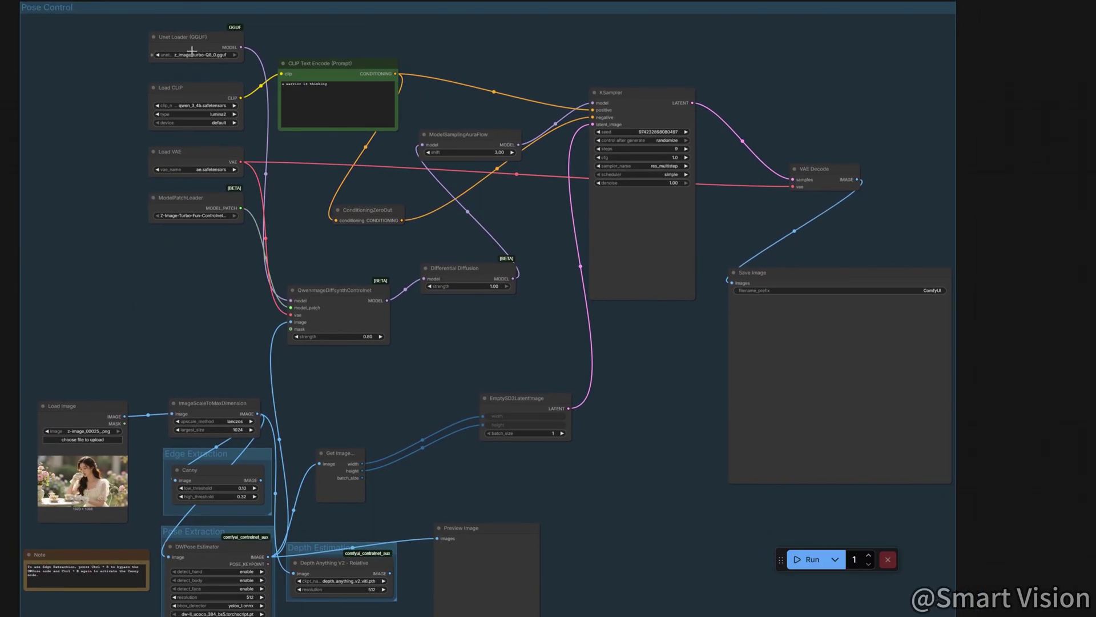
{"action": "left_click_drag", "start_coordinate": [192, 34], "coordinate": [194, 43]}
{"action": "left_click", "coordinate": [203, 291]}
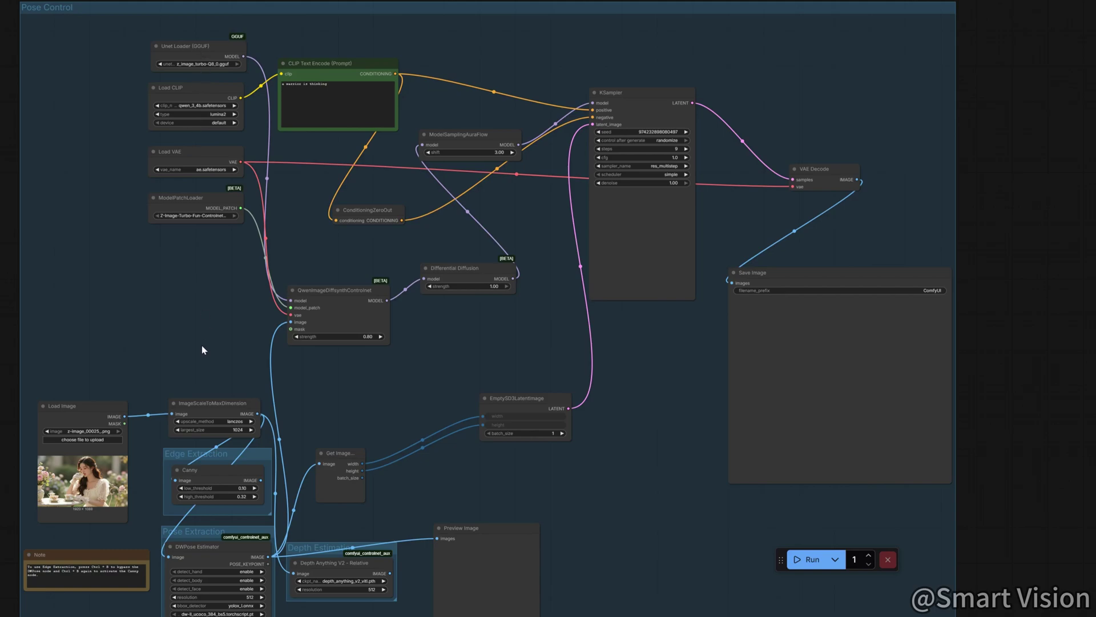
{"action": "left_click", "coordinate": [182, 56]}
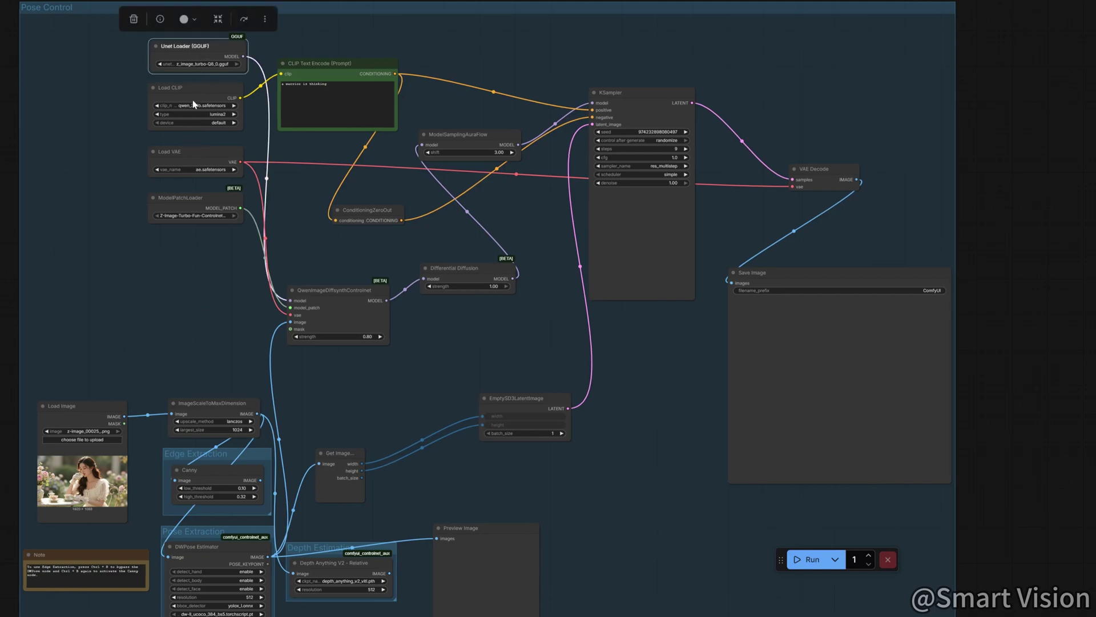
Step: Examine the reference image and the edge, pose and depth extraction nodes in the Pose Control group
{"action": "left_click_drag", "start_coordinate": [223, 265], "coordinate": [261, 434]}
{"action": "scroll", "coordinate": [245, 118], "scroll_direction": "up", "scroll_amount": 3}
{"action": "left_click_drag", "start_coordinate": [229, 533], "coordinate": [223, 426]}
{"action": "left_click_drag", "start_coordinate": [242, 485], "coordinate": [216, 360]}
{"action": "left_click_drag", "start_coordinate": [248, 415], "coordinate": [245, 284]}
{"action": "left_click_drag", "start_coordinate": [360, 345], "coordinate": [383, 277]}
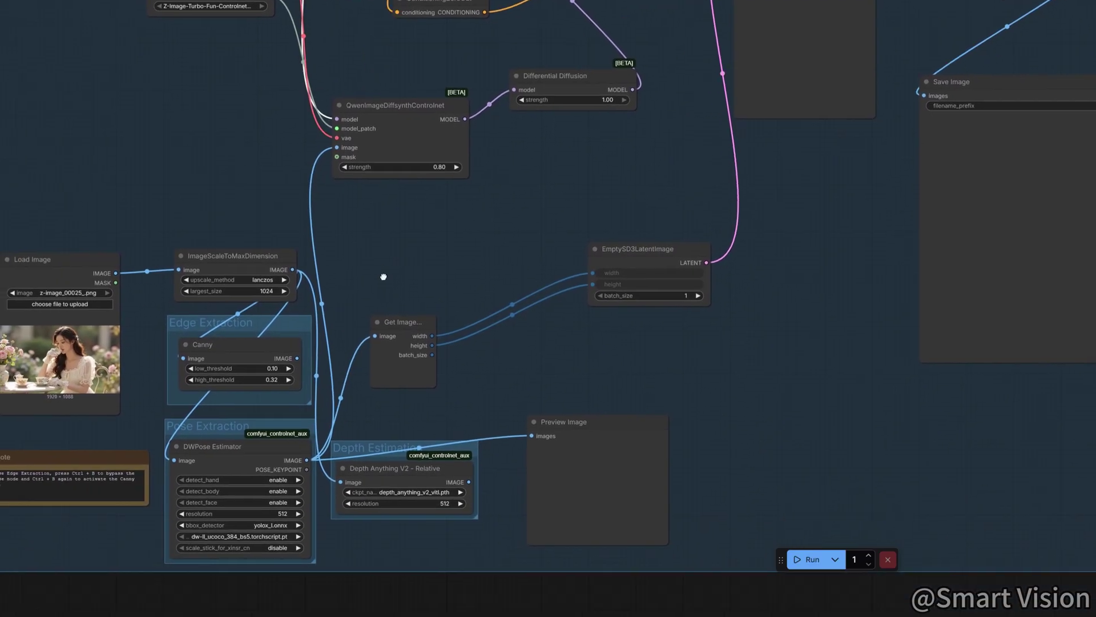
{"action": "left_click", "coordinate": [252, 441]}
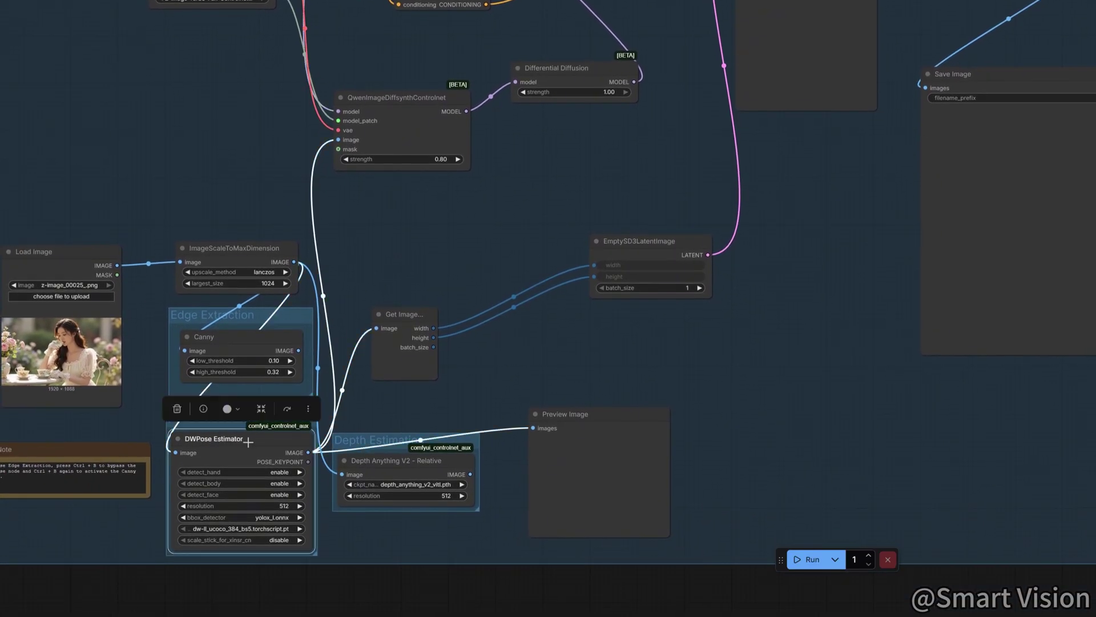
{"action": "left_click", "coordinate": [368, 286]}
{"action": "scroll", "coordinate": [394, 263], "scroll_direction": "up", "scroll_amount": 2}
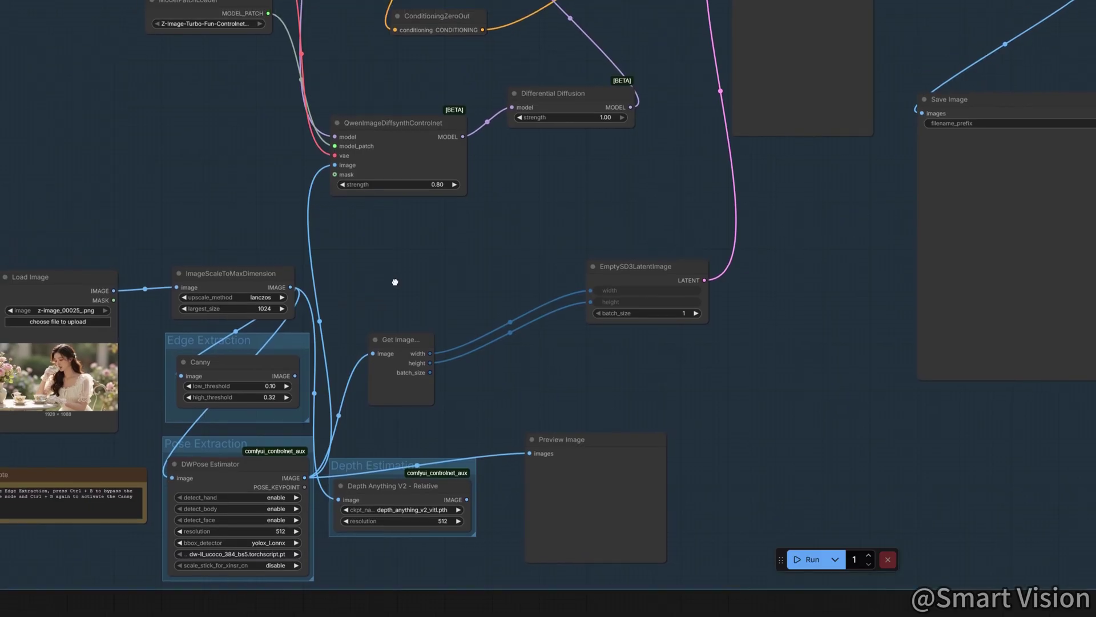
{"action": "scroll", "coordinate": [396, 288], "scroll_direction": "up", "scroll_amount": 1}
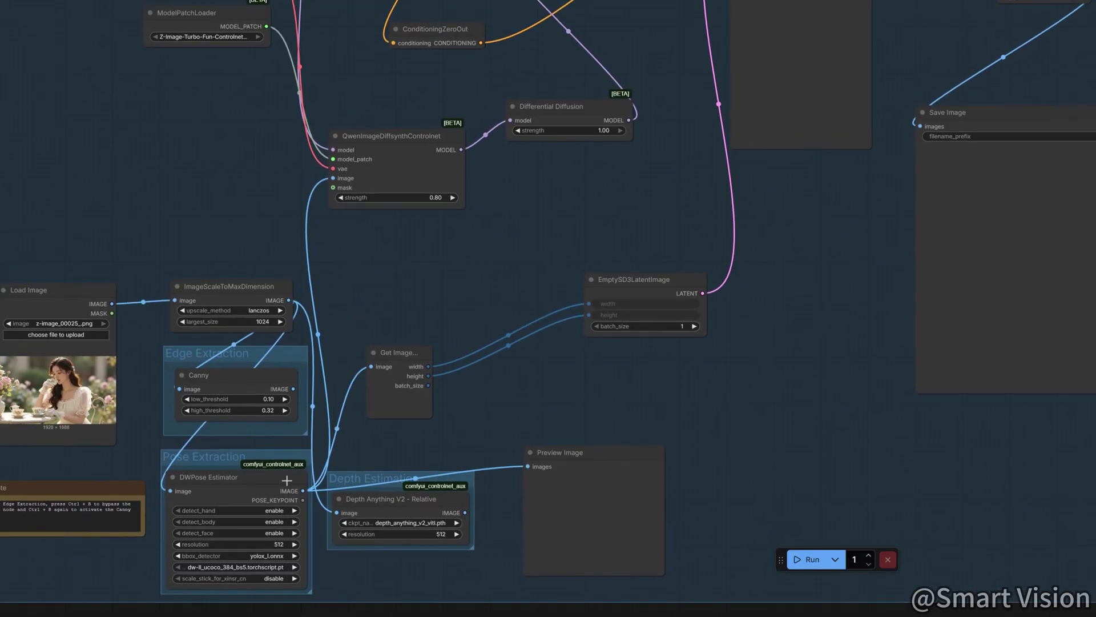
Step: Check the note on edge extraction and the detection options of the DWPose Estimator node
{"action": "left_click", "coordinate": [235, 477]}
{"action": "left_click_drag", "start_coordinate": [307, 448], "coordinate": [352, 309]}
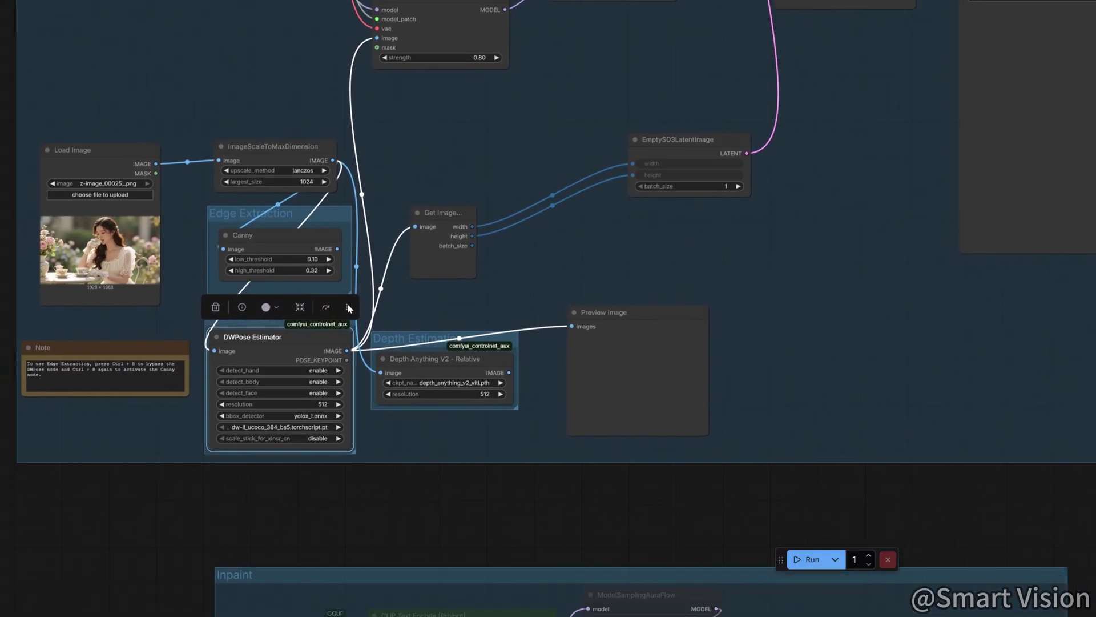
{"action": "left_click", "coordinate": [193, 415]}
{"action": "scroll", "coordinate": [246, 394], "scroll_direction": "up", "scroll_amount": 2}
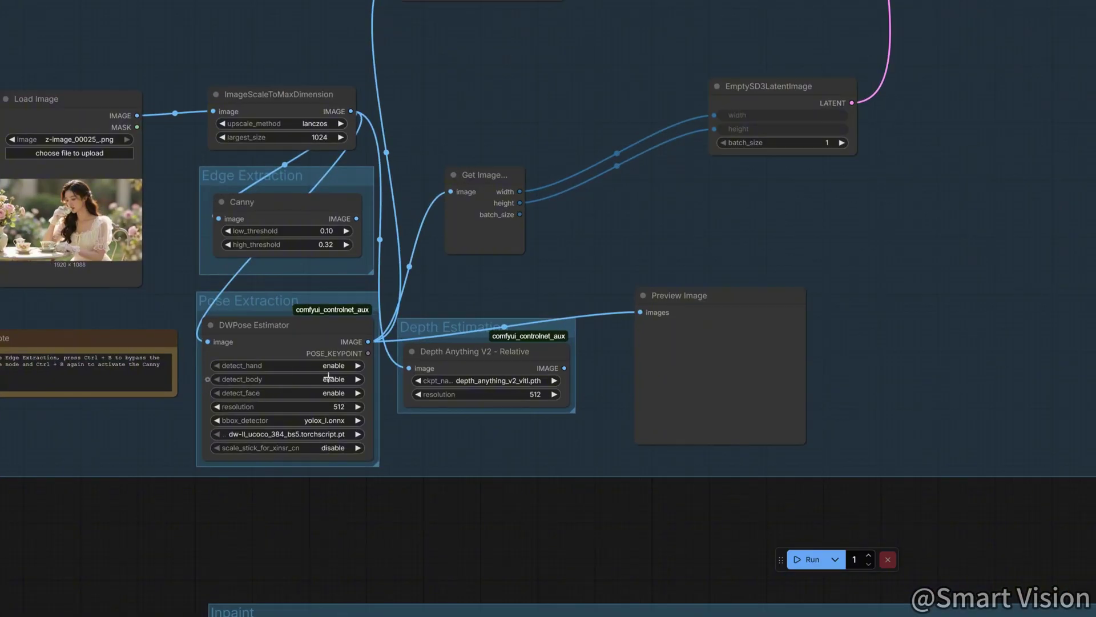
{"action": "left_click", "coordinate": [308, 336]}
{"action": "left_click_drag", "start_coordinate": [576, 268], "coordinate": [535, 333]}
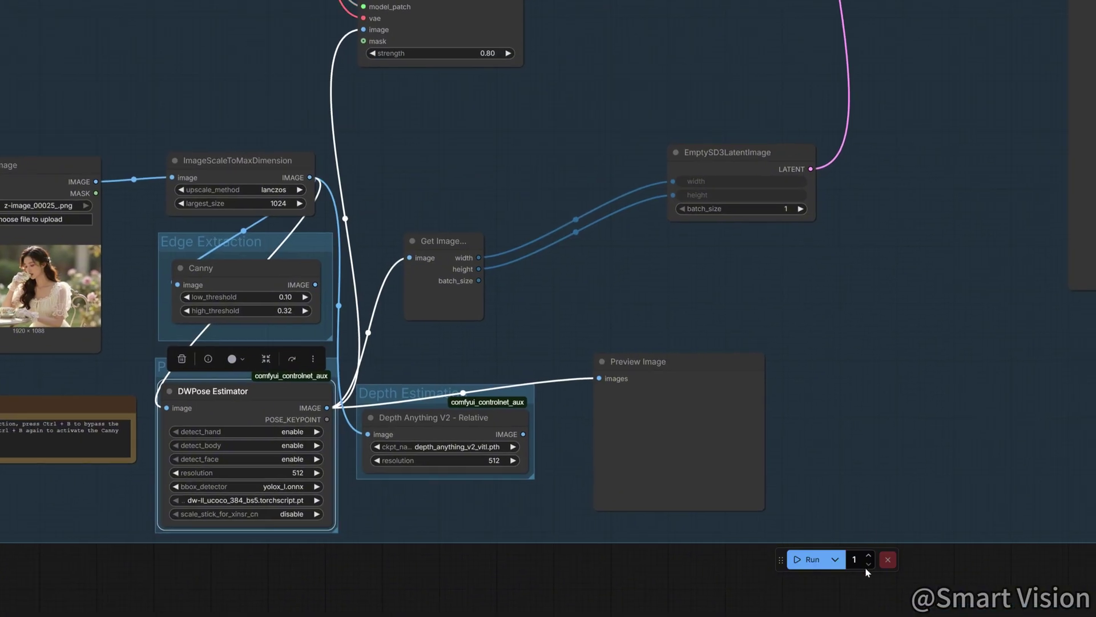
Step: Generate an image in the Pose Control group from the DWPose Estimator skeleton and view the pose preview and result
{"action": "left_click", "coordinate": [812, 562]}
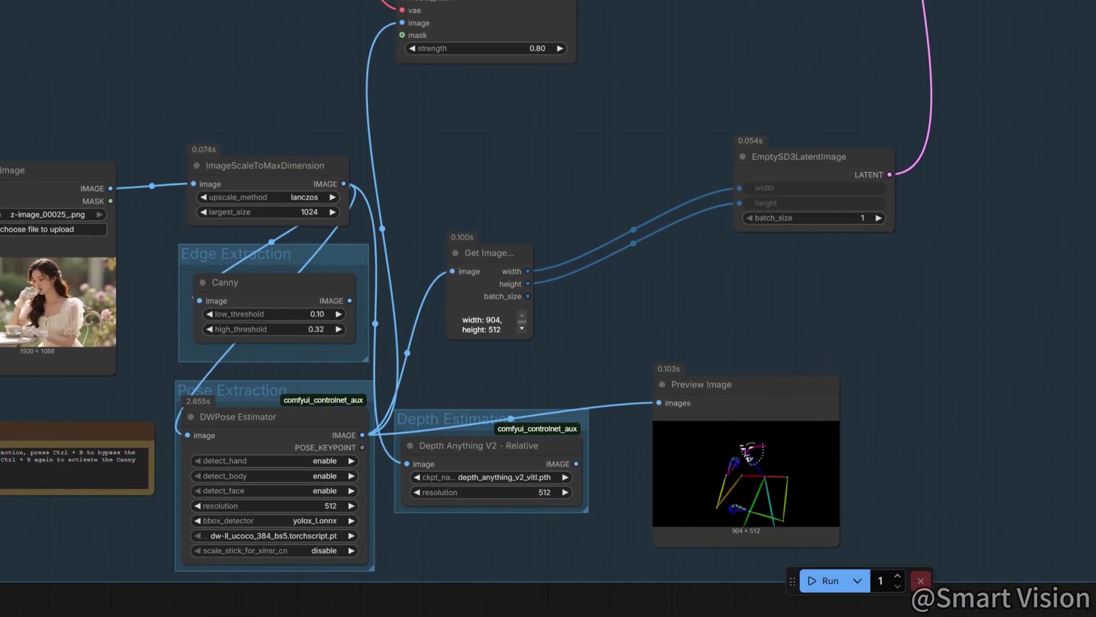
{"action": "left_click_drag", "start_coordinate": [744, 590], "coordinate": [647, 609]}
{"action": "scroll", "coordinate": [688, 552], "scroll_direction": "down", "scroll_amount": 2}
{"action": "left_click_drag", "start_coordinate": [996, 452], "coordinate": [773, 505]}
{"action": "scroll", "coordinate": [861, 507], "scroll_direction": "down", "scroll_amount": 1}
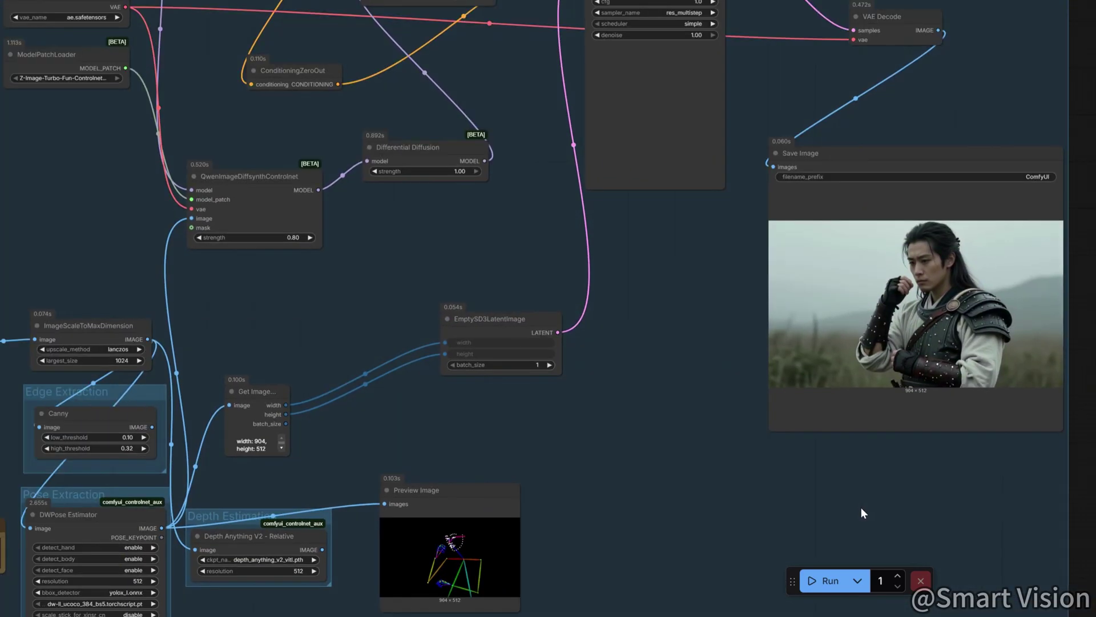
{"action": "scroll", "coordinate": [861, 507], "scroll_direction": "down", "scroll_amount": 1}
{"action": "left_click_drag", "start_coordinate": [861, 507], "coordinate": [784, 507]}
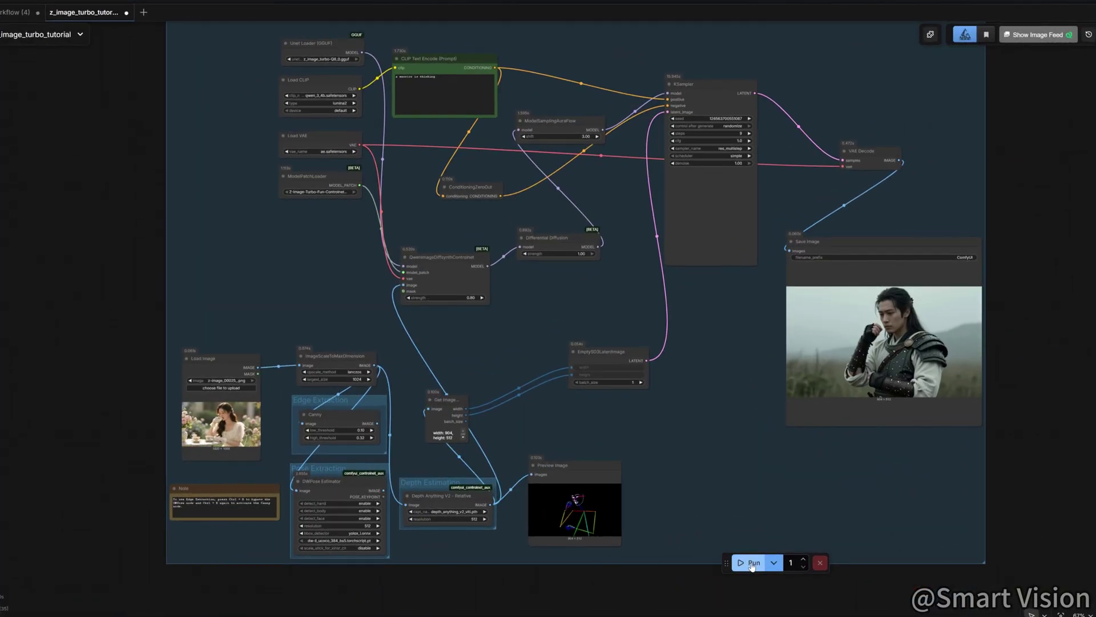
Step: Run the Pose Control group with the Depth Anything V2 output guiding the image and view the depth map preview
{"action": "left_click_drag", "start_coordinate": [631, 590], "coordinate": [656, 549]}
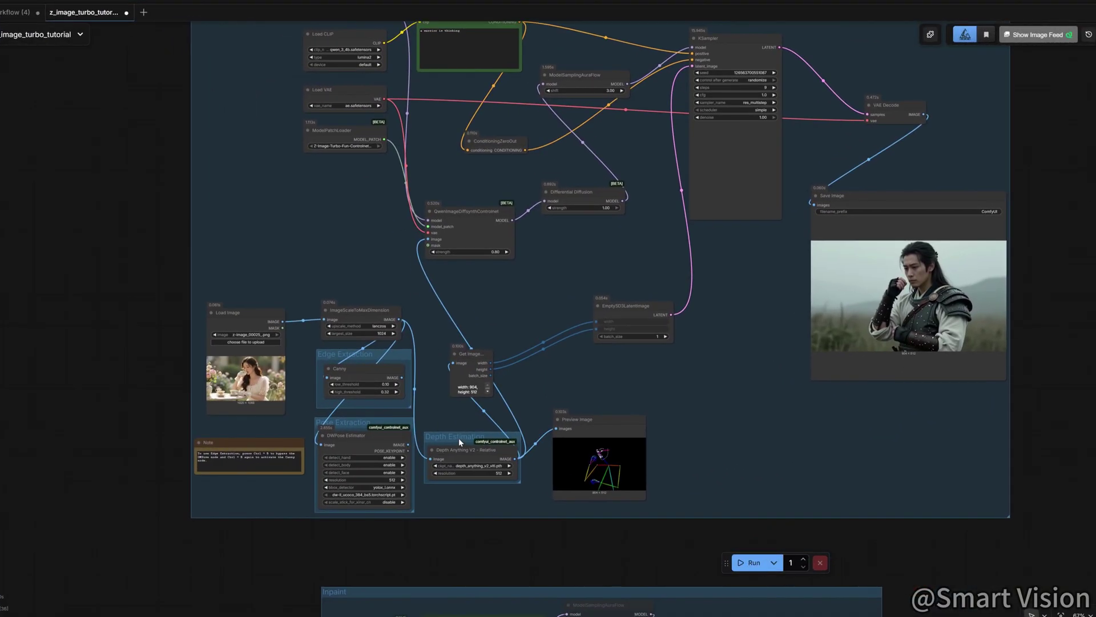
{"action": "left_click", "coordinate": [458, 437]}
{"action": "left_click", "coordinate": [753, 563]}
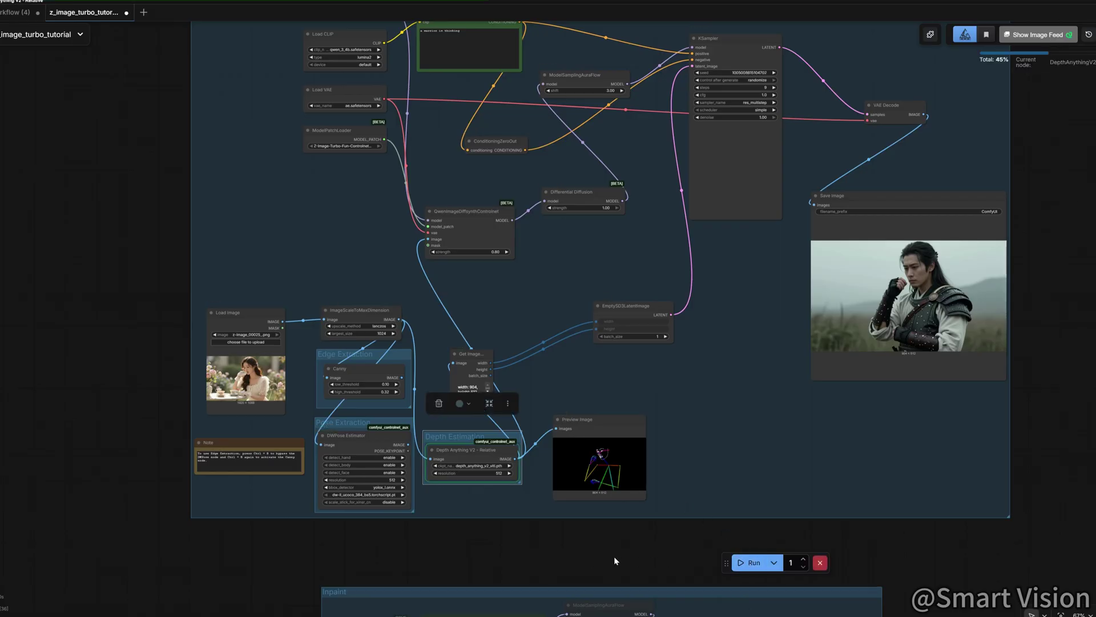
{"action": "left_click_drag", "start_coordinate": [613, 557], "coordinate": [585, 572]}
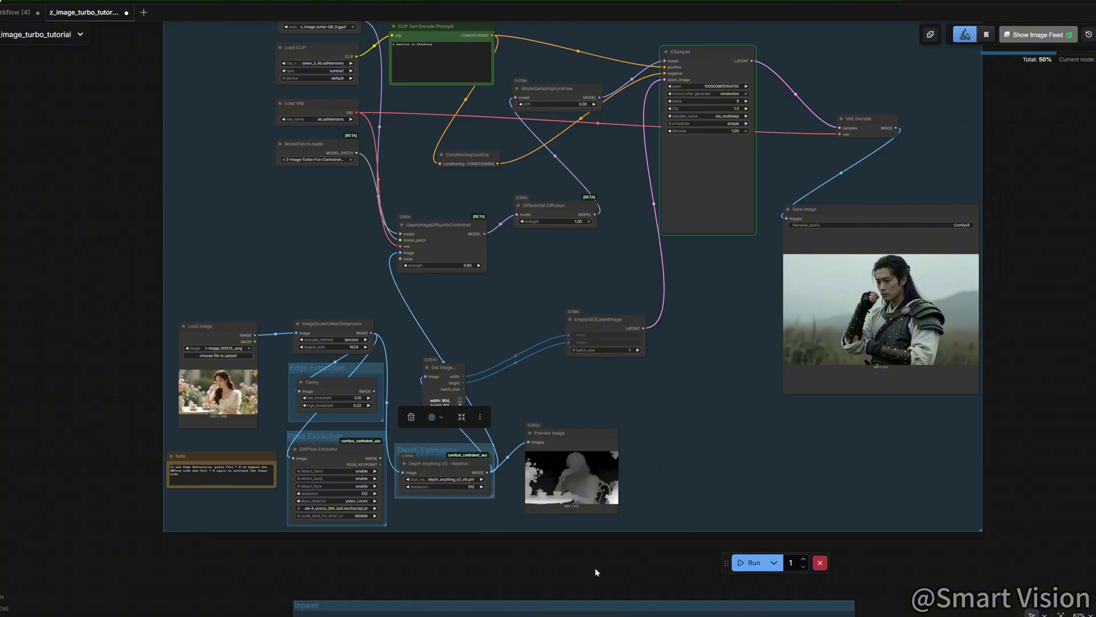
{"action": "mouse_move", "coordinate": [594, 569]}
{"action": "left_mouse_down"}
{"action": "mouse_move", "coordinate": [567, 580]}
{"action": "mouse_move", "coordinate": [594, 565]}
{"action": "left_mouse_up"}
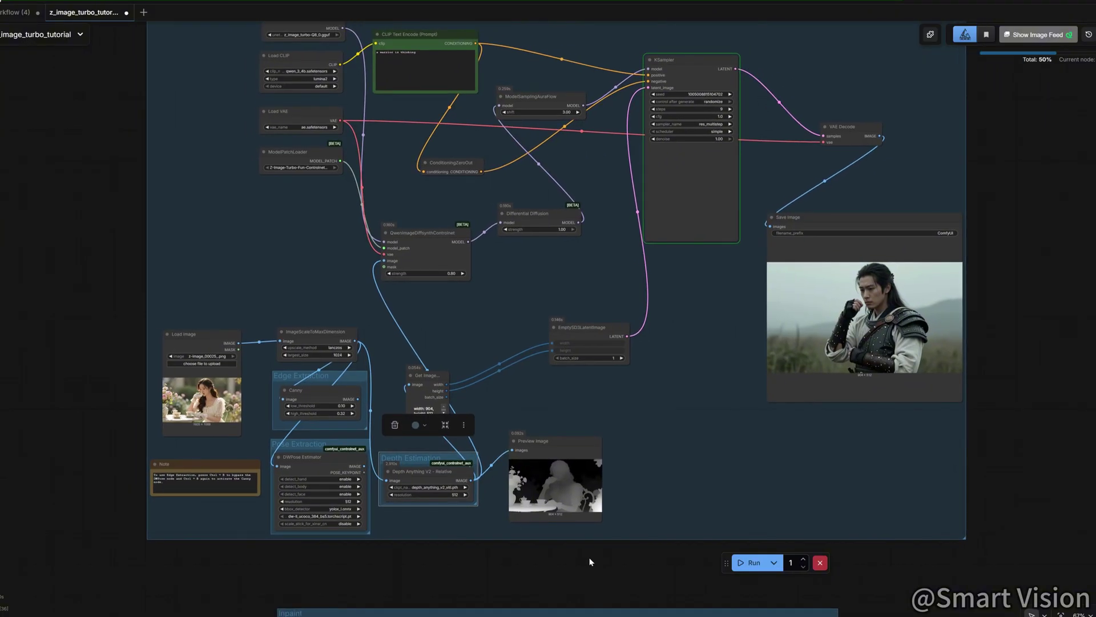
{"action": "left_click_drag", "start_coordinate": [590, 559], "coordinate": [573, 558]}
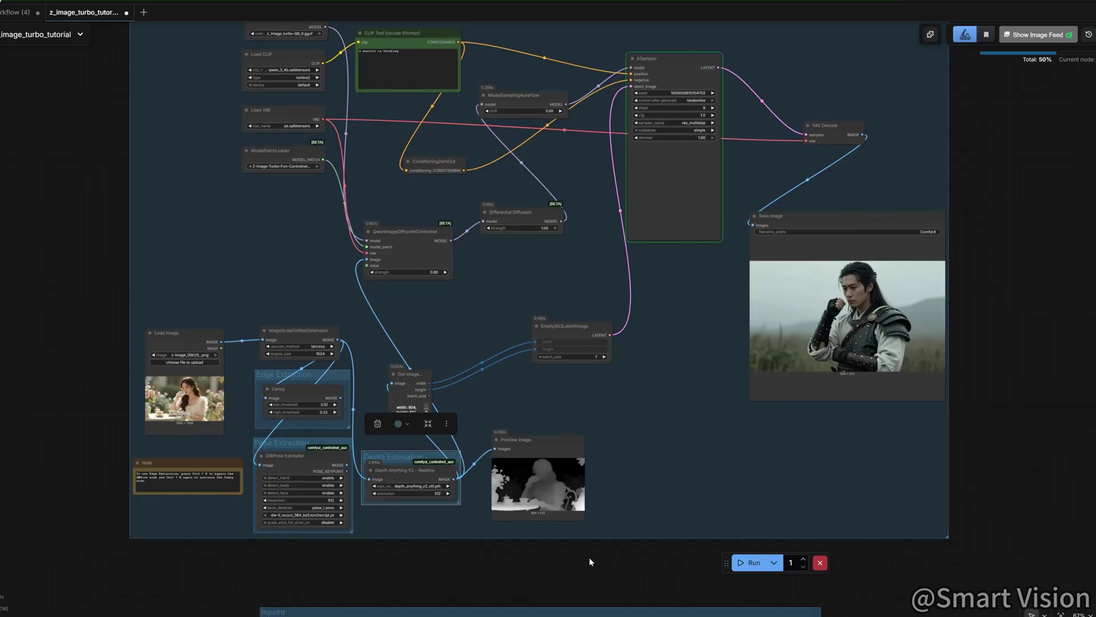
Step: Bypass the DWPose Estimator node in the Pose Extraction group and activate it again
{"action": "left_click", "coordinate": [305, 457]}
{"action": "key", "text": "ctrl+b"}
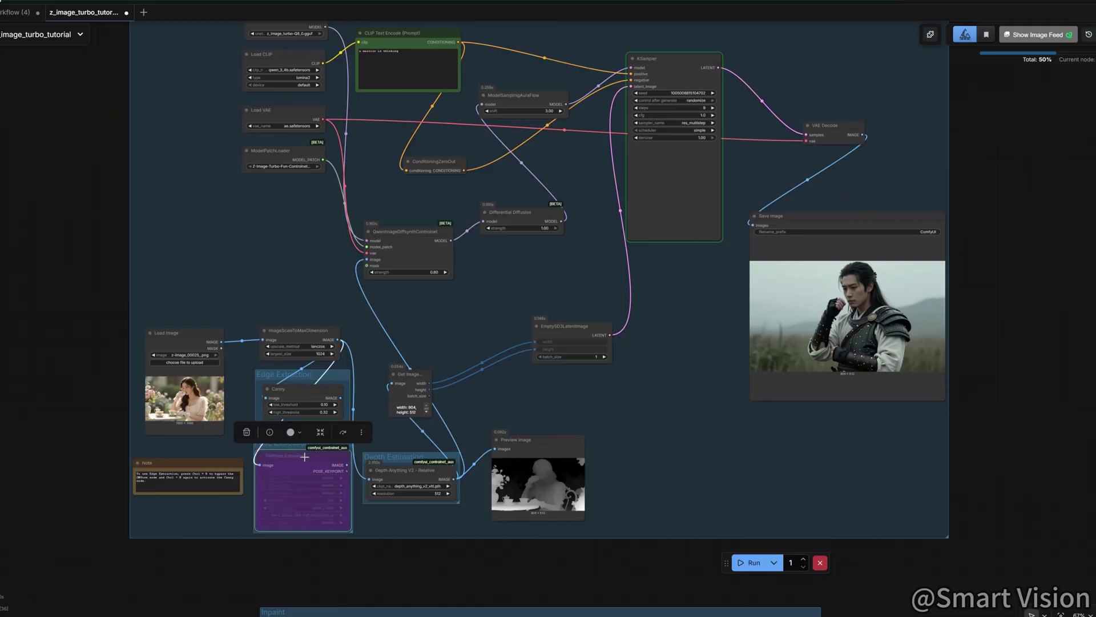
{"action": "key", "text": "ctrl+b"}
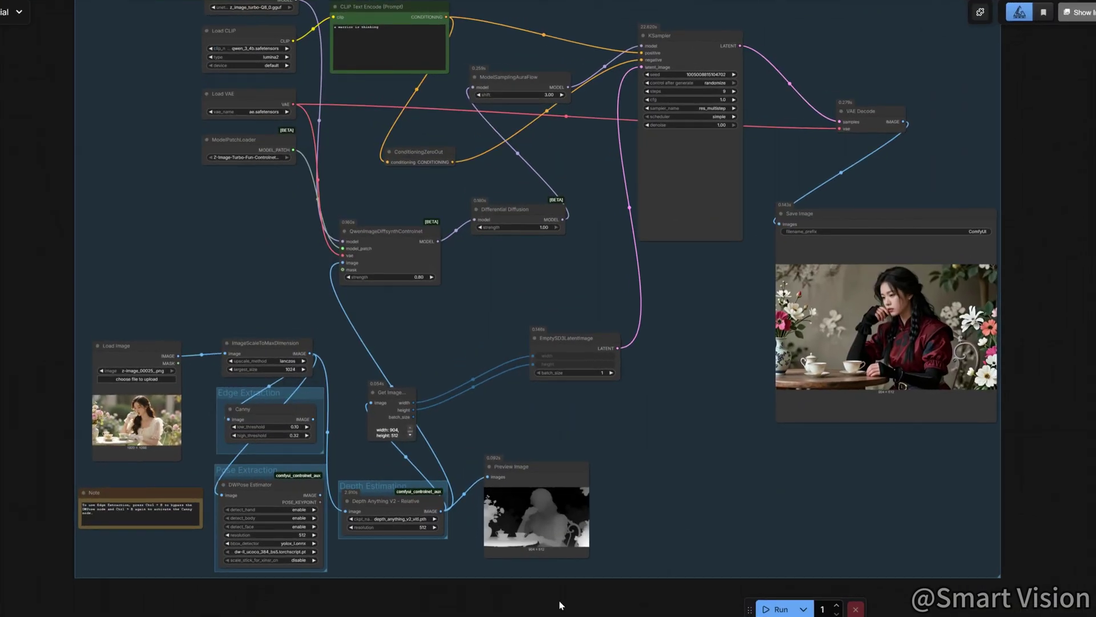
Step: View the image generated from the depth map in the Pose Control group's Save Image node
{"action": "mouse_move", "coordinate": [514, 297]}
{"action": "left_mouse_down"}
{"action": "mouse_move", "coordinate": [522, 303]}
{"action": "mouse_move", "coordinate": [509, 318]}
{"action": "left_mouse_up"}
{"action": "left_click_drag", "start_coordinate": [871, 427], "coordinate": [817, 431]}
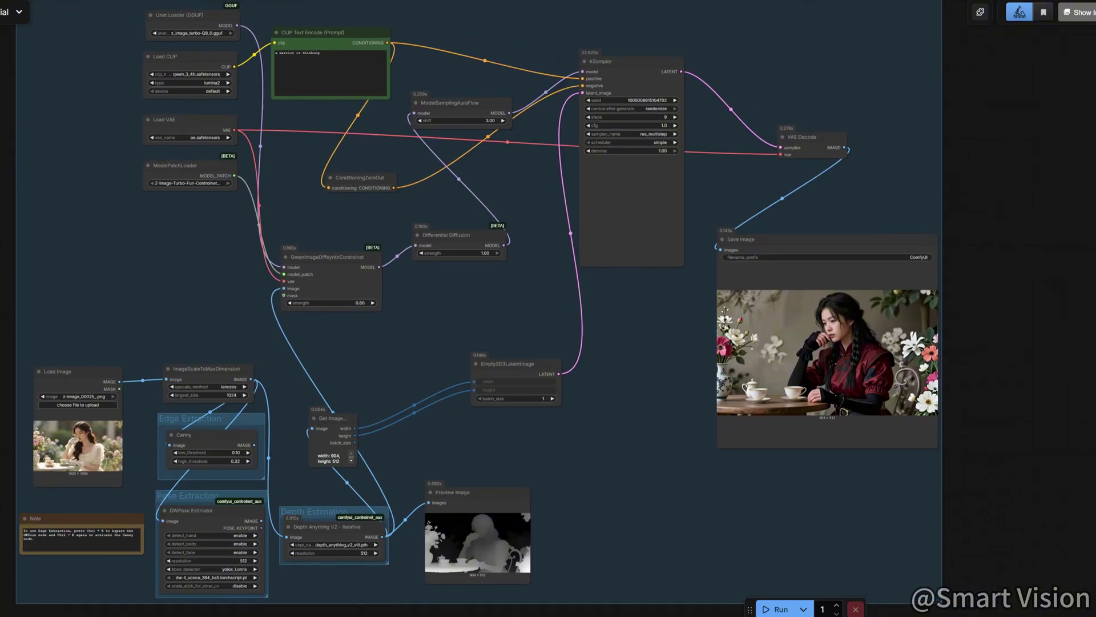
{"action": "scroll", "coordinate": [818, 432], "scroll_direction": "up", "scroll_amount": 2}
{"action": "left_click_drag", "start_coordinate": [620, 561], "coordinate": [531, 570]}
{"action": "scroll", "coordinate": [564, 544], "scroll_direction": "up", "scroll_amount": 2}
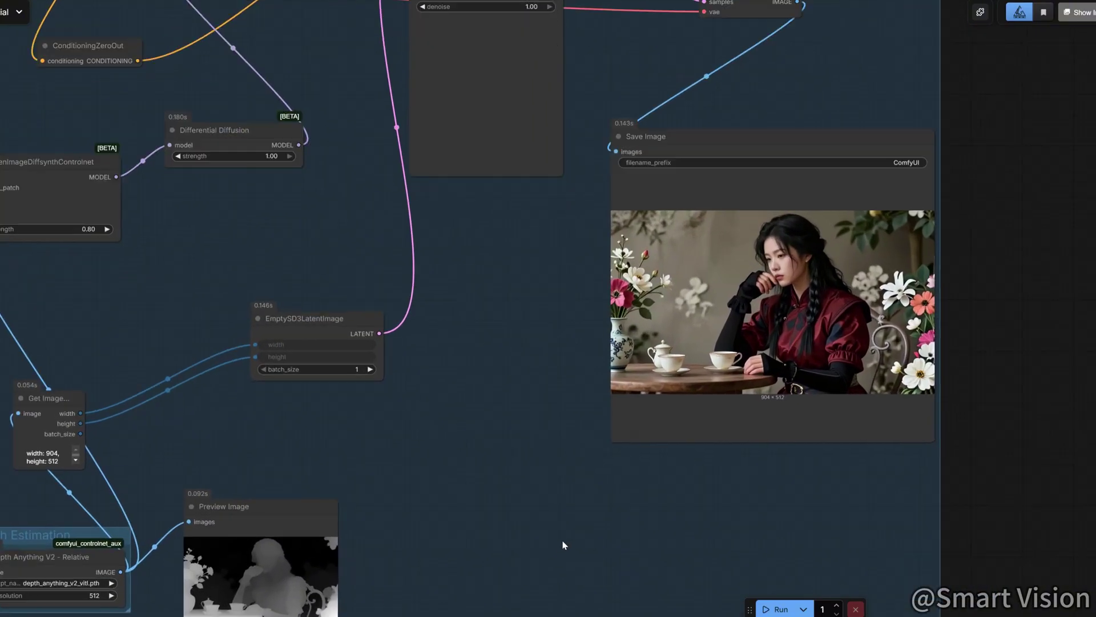
Step: Review the Canny, DWPose Estimator and Depth Anything V2 nodes in the three extraction groups beside the depth preview
{"action": "left_click_drag", "start_coordinate": [584, 543], "coordinate": [905, 499]}
{"action": "left_click_drag", "start_coordinate": [354, 611], "coordinate": [489, 601]}
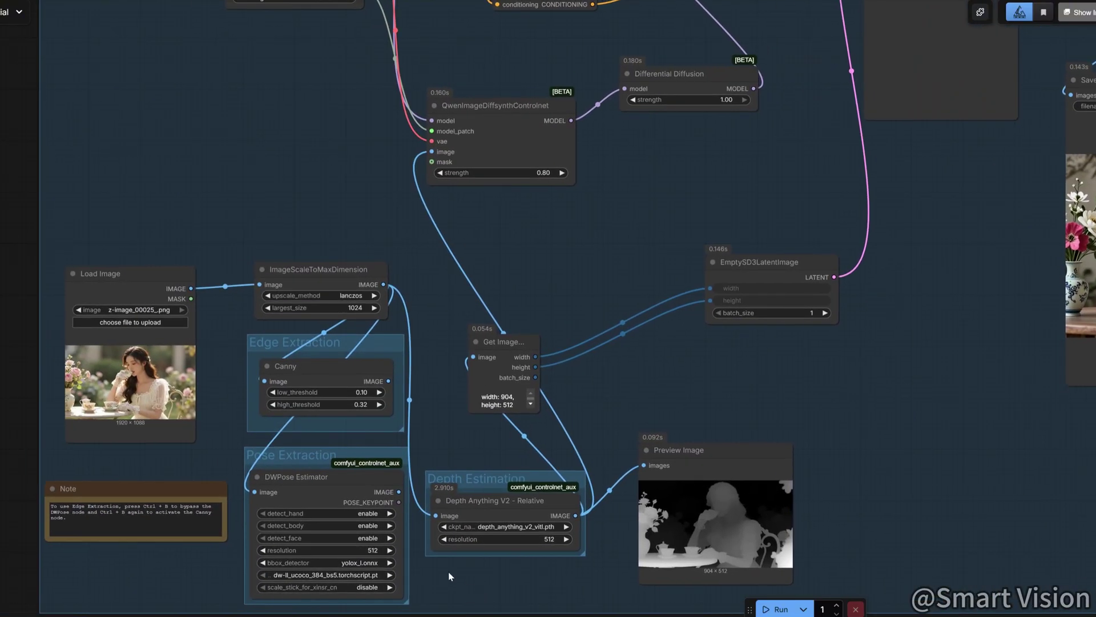
{"action": "left_click", "coordinate": [321, 370]}
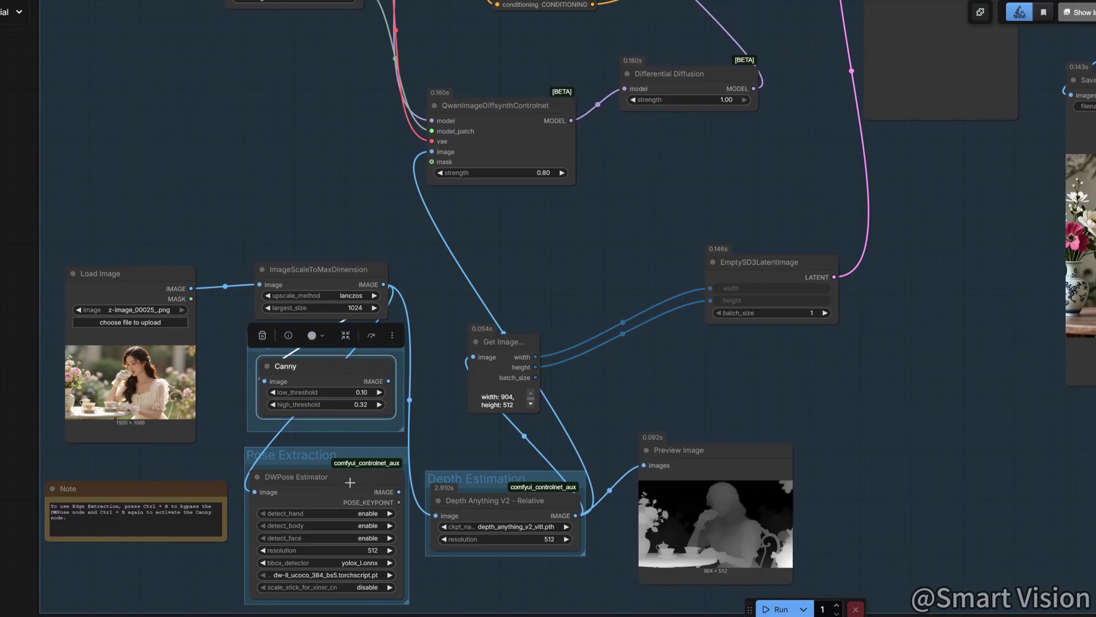
{"action": "left_click", "coordinate": [350, 483]}
{"action": "left_click", "coordinate": [483, 498]}
{"action": "left_click", "coordinate": [726, 378]}
{"action": "scroll", "coordinate": [794, 382], "scroll_direction": "down", "scroll_amount": 1}
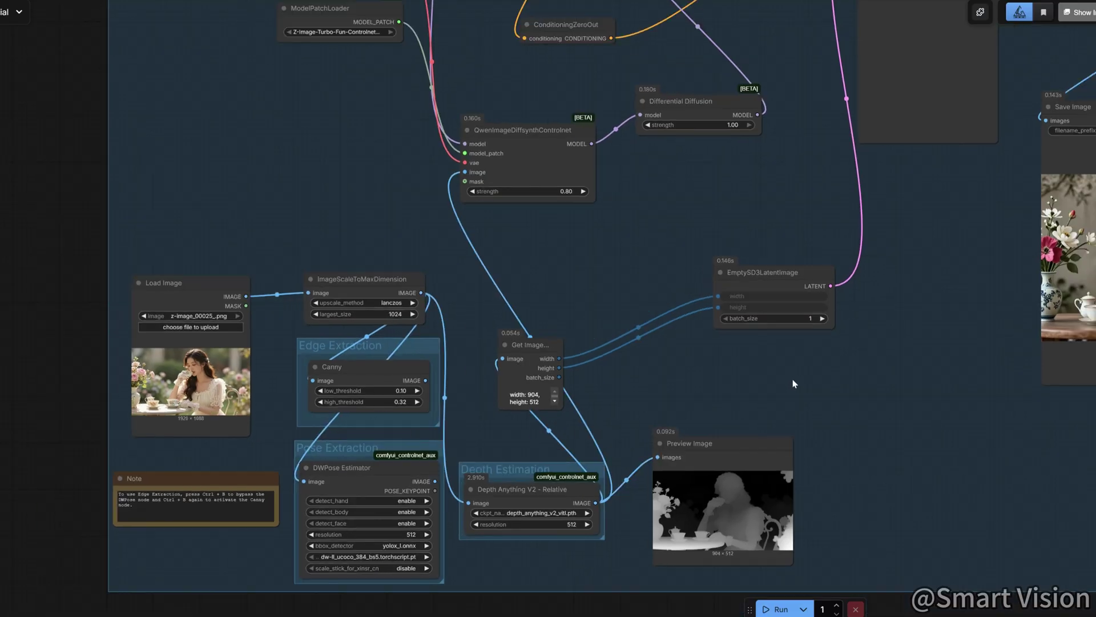
{"action": "left_click_drag", "start_coordinate": [920, 480], "coordinate": [786, 520]}
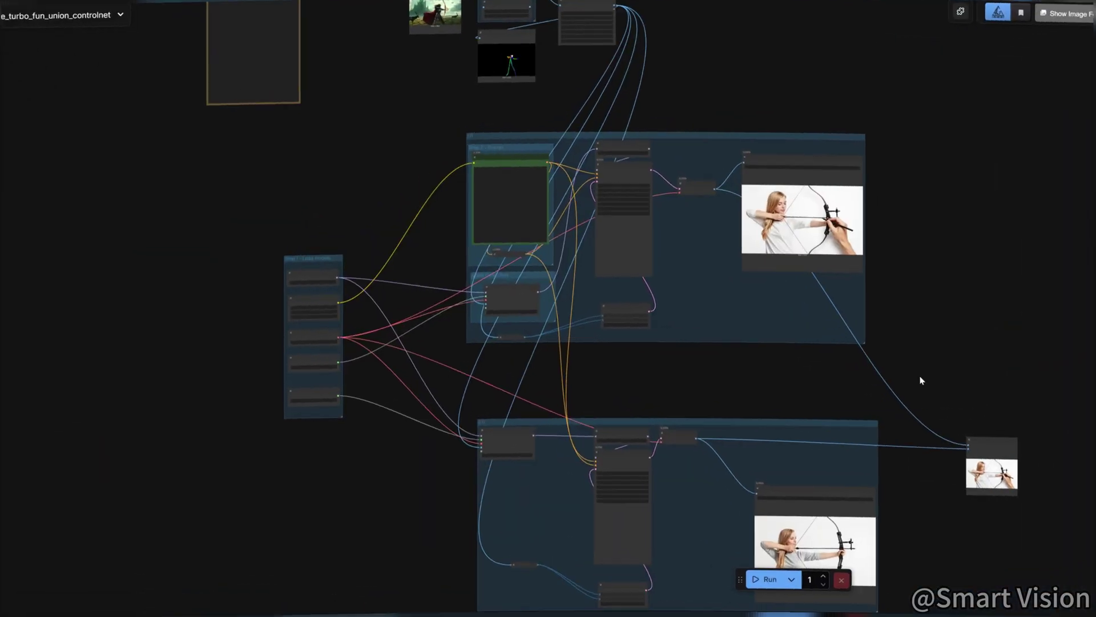
Step: Examine the reference image, the pose preview and the overall layout of the Z-Image-Turbo Fun Union ControlNet comparison workflow
{"action": "left_click_drag", "start_coordinate": [961, 328], "coordinate": [948, 369]}
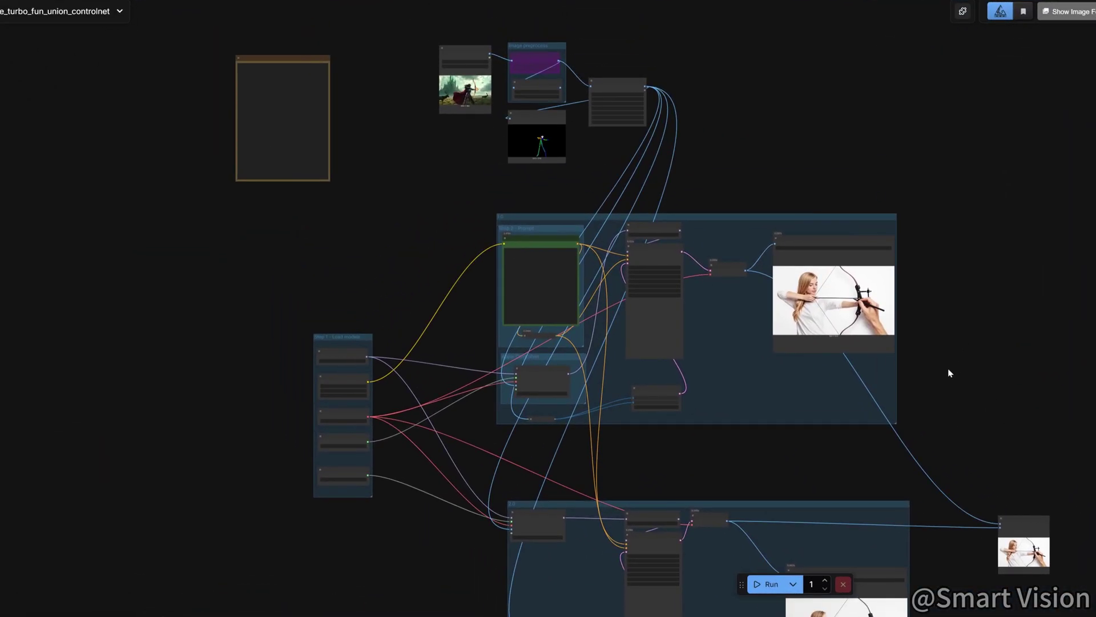
{"action": "scroll", "coordinate": [600, 462], "scroll_direction": "up", "scroll_amount": 3}
{"action": "left_click_drag", "start_coordinate": [410, 339], "coordinate": [405, 530]}
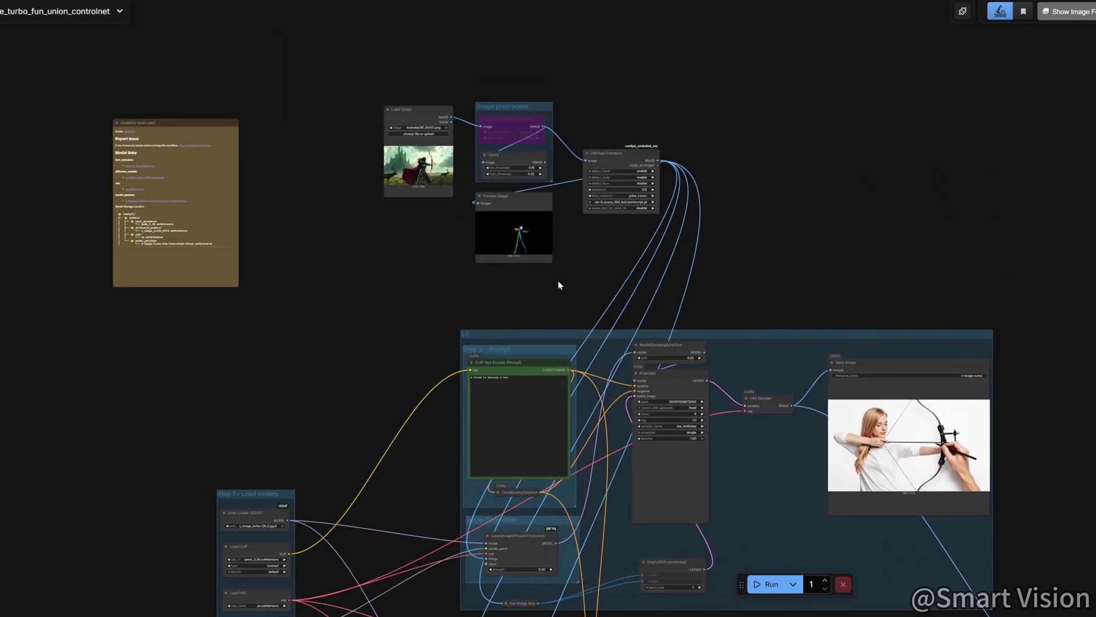
{"action": "left_click", "coordinate": [406, 194]}
{"action": "left_click", "coordinate": [535, 272]}
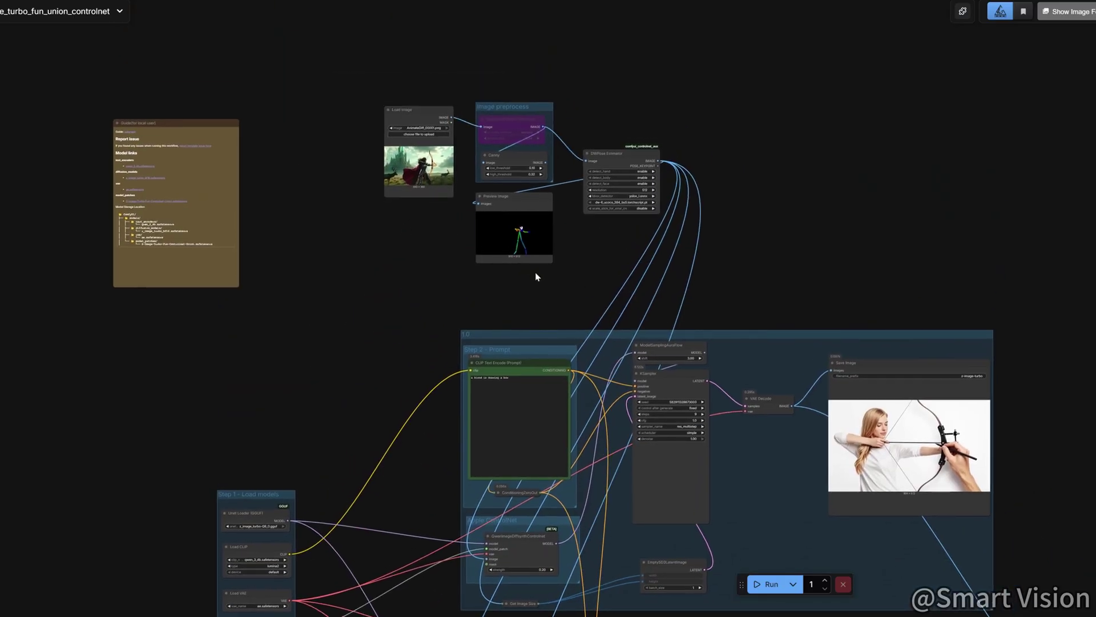
{"action": "left_click_drag", "start_coordinate": [588, 311], "coordinate": [544, 210]}
{"action": "left_click", "coordinate": [509, 232]}
{"action": "left_click_drag", "start_coordinate": [926, 554], "coordinate": [765, 284]}
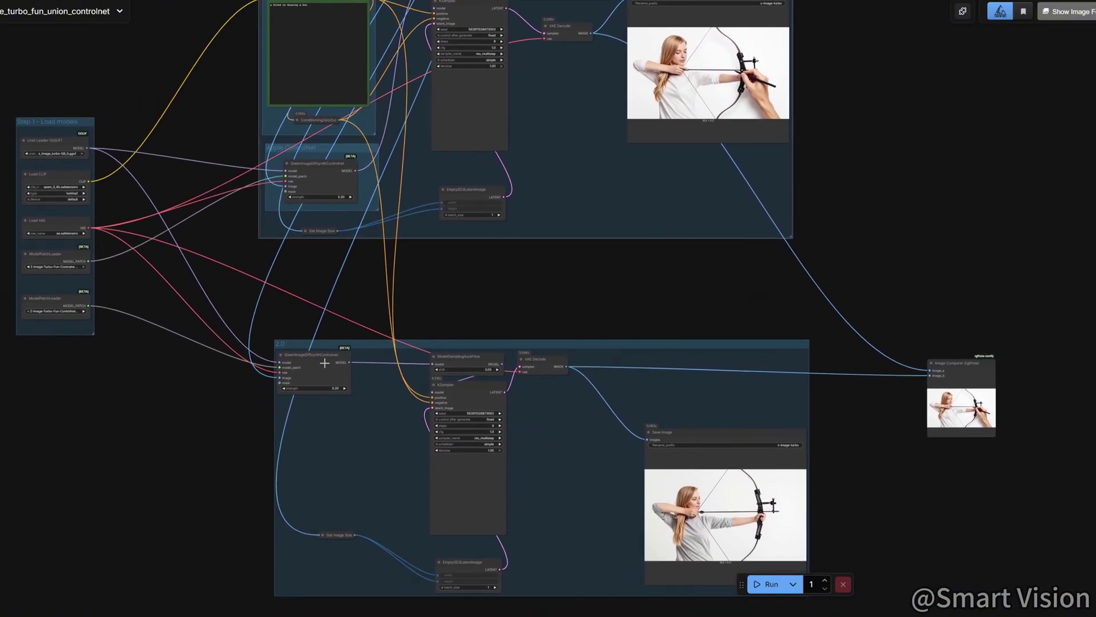
Step: Inspect the QwenImageDiffsynthControlnet node and its strength in the 2.0 group and the 1.0 group
{"action": "left_click", "coordinate": [340, 396]}
{"action": "scroll", "coordinate": [341, 397], "scroll_direction": "up", "scroll_amount": 5}
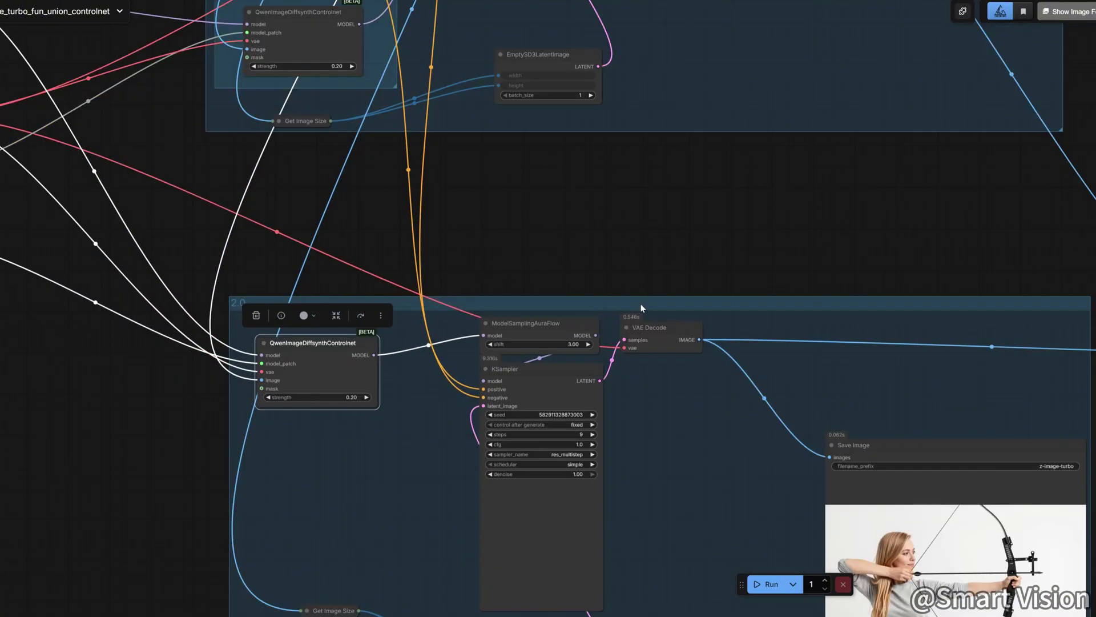
{"action": "scroll", "coordinate": [830, 449], "scroll_direction": "up", "scroll_amount": 4}
{"action": "scroll", "coordinate": [830, 449], "scroll_direction": "left", "scroll_amount": 3}
{"action": "scroll", "coordinate": [801, 360], "scroll_direction": "up", "scroll_amount": 2}
{"action": "scroll", "coordinate": [801, 359], "scroll_direction": "right", "scroll_amount": 2}
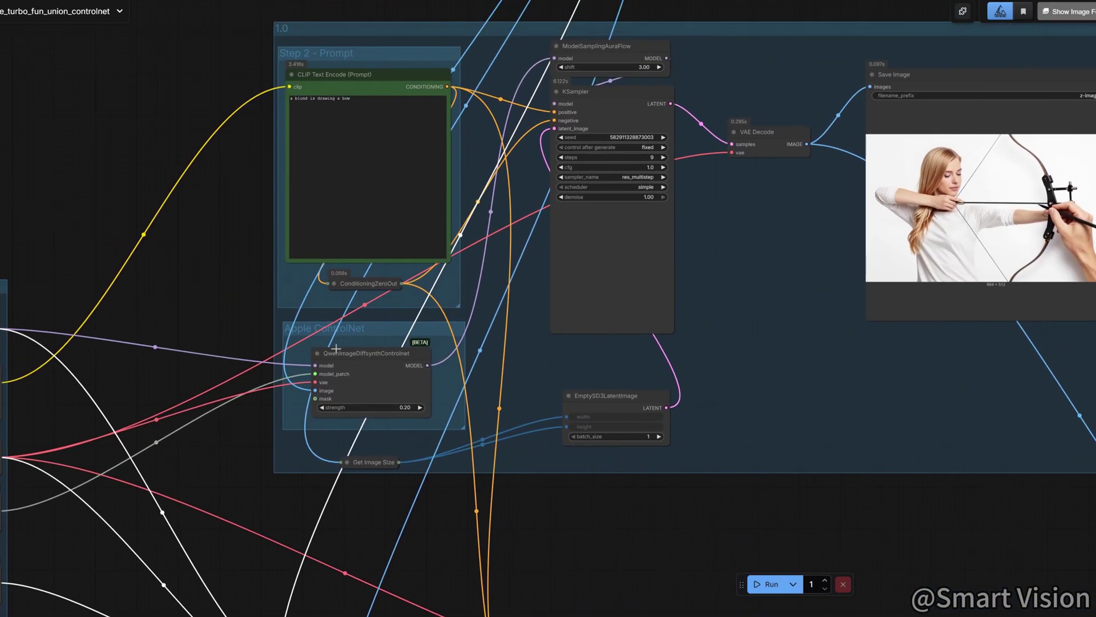
{"action": "left_click", "coordinate": [393, 387]}
{"action": "scroll", "coordinate": [690, 313], "scroll_direction": "right", "scroll_amount": 4}
{"action": "scroll", "coordinate": [691, 313], "scroll_direction": "down", "scroll_amount": 1}
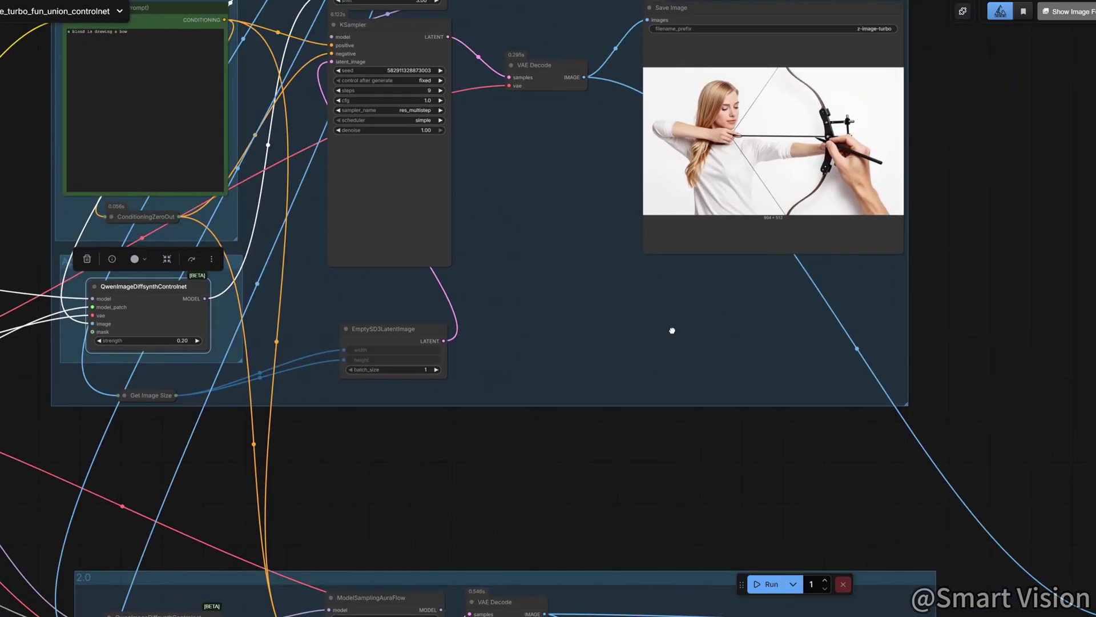
Step: Compare the archer image saved by the 1.0 group with the one from the 2.0 group and the Image Comparer
{"action": "scroll", "coordinate": [674, 325], "scroll_direction": "up", "scroll_amount": 1}
{"action": "left_click", "coordinate": [750, 282]}
{"action": "left_click_drag", "start_coordinate": [821, 544], "coordinate": [745, 492]}
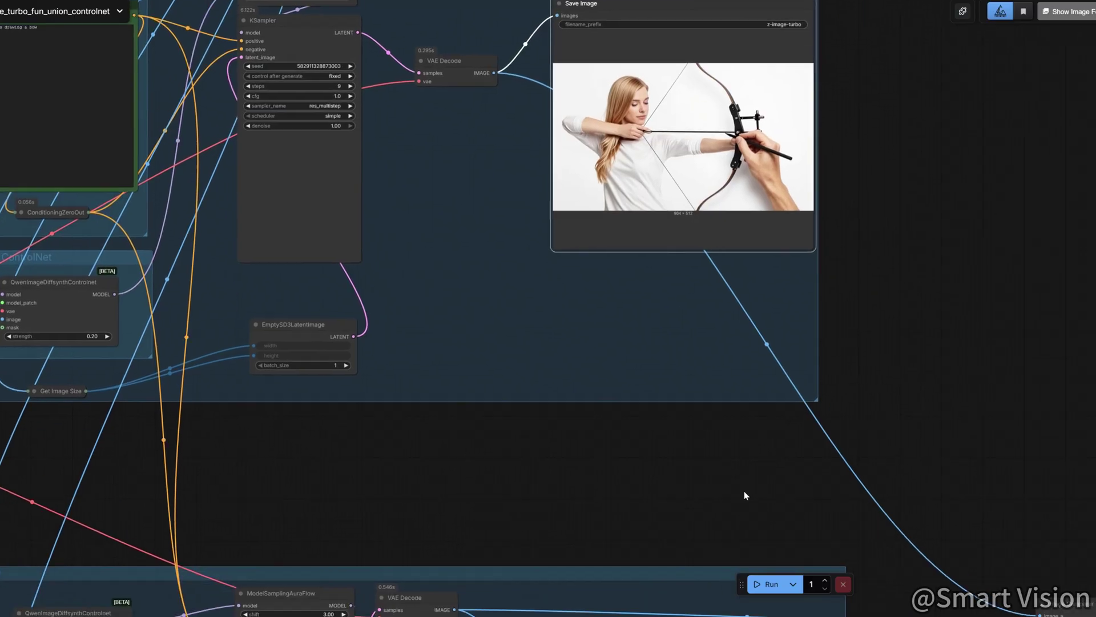
{"action": "left_click_drag", "start_coordinate": [519, 463], "coordinate": [494, 520]}
{"action": "scroll", "coordinate": [495, 521], "scroll_direction": "right", "scroll_amount": 2}
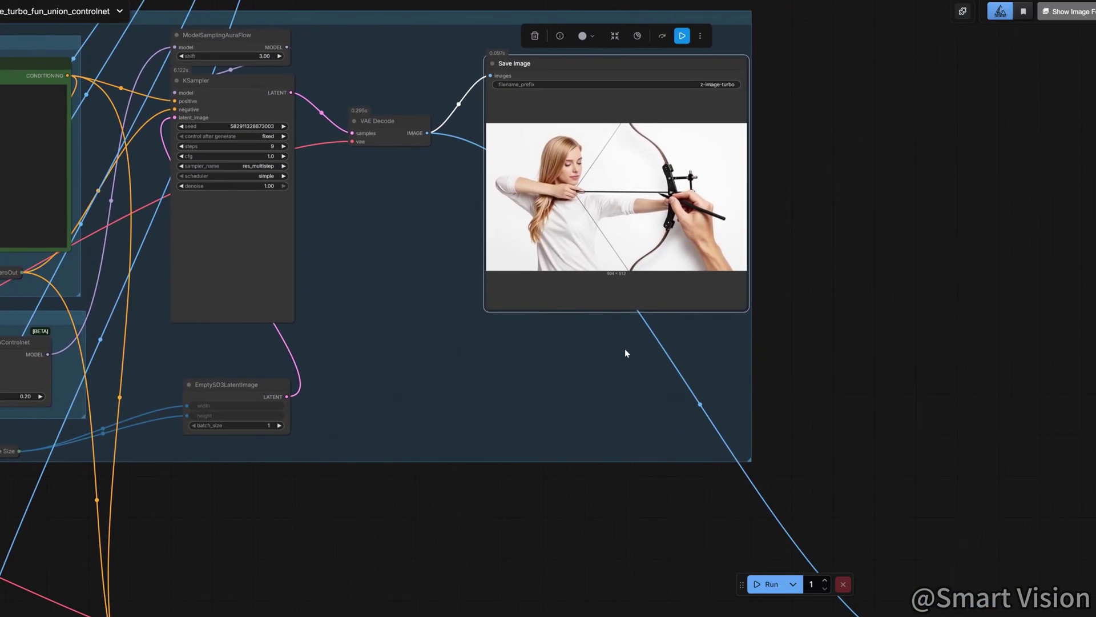
{"action": "scroll", "coordinate": [658, 544], "scroll_direction": "down", "scroll_amount": 8}
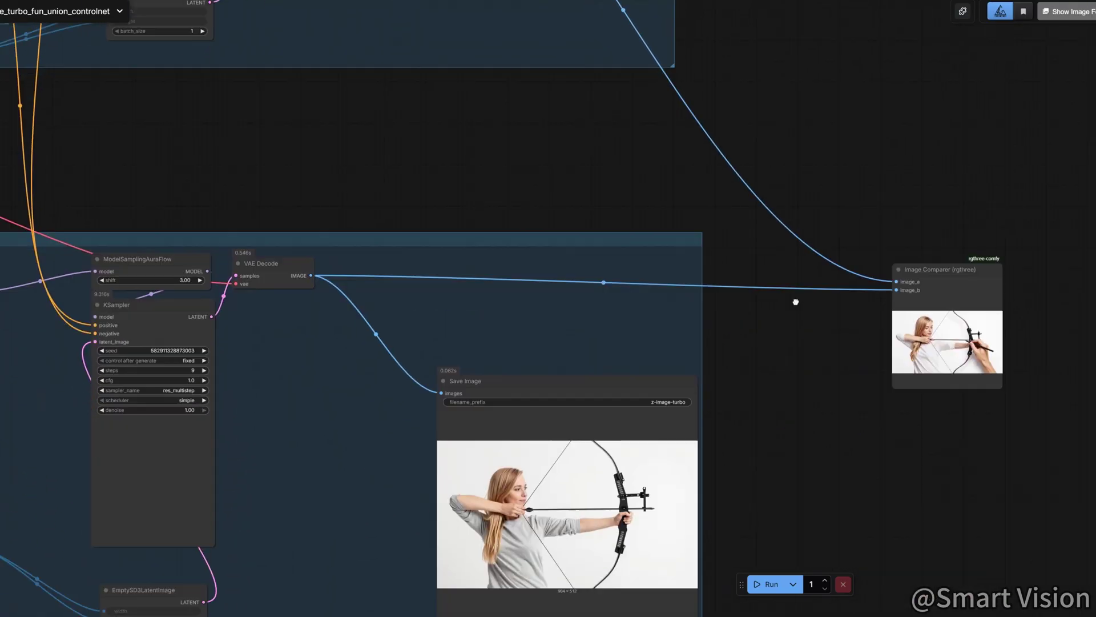
{"action": "left_click_drag", "start_coordinate": [792, 536], "coordinate": [722, 524]}
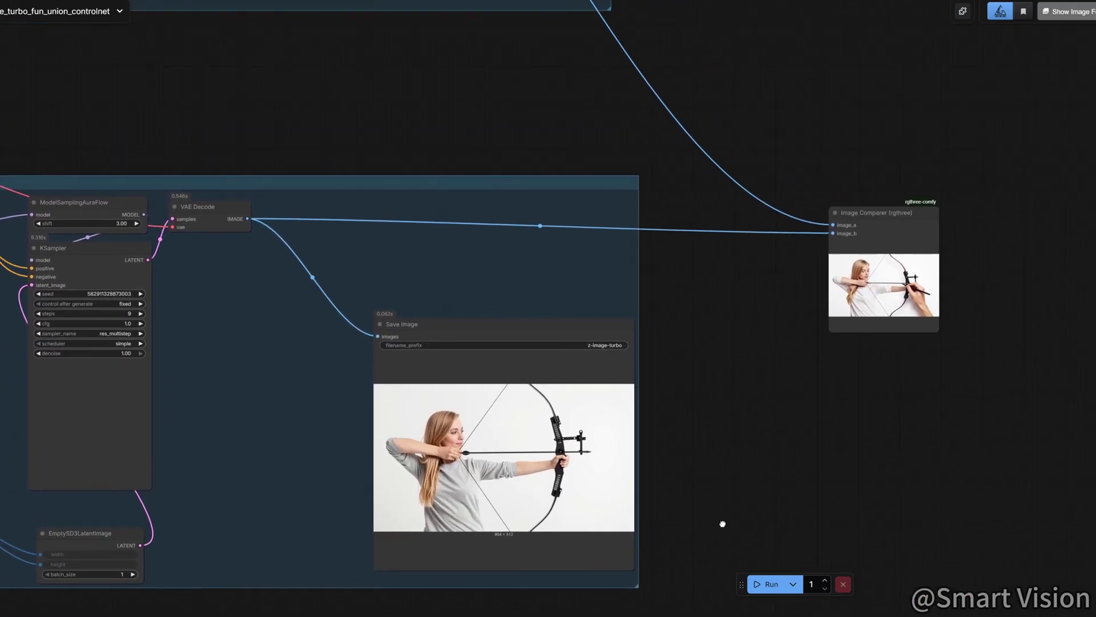
{"action": "left_click_drag", "start_coordinate": [715, 446], "coordinate": [694, 412]}
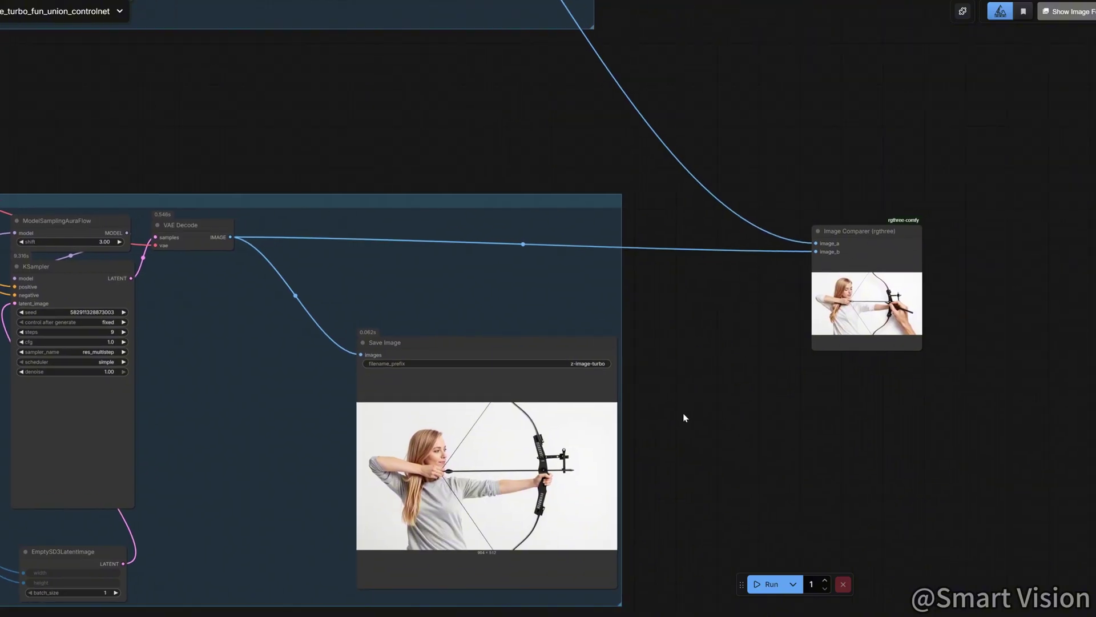
{"action": "left_click_drag", "start_coordinate": [684, 414], "coordinate": [727, 448]}
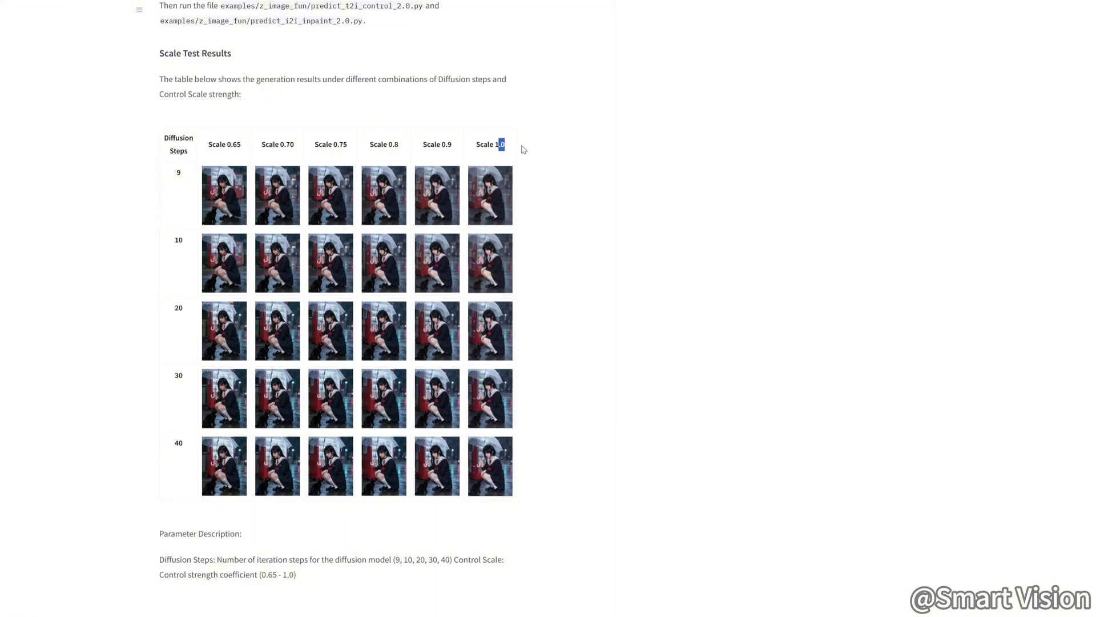
Step: Check the row for 40 diffusion steps in the Scale Test Results table on the model's web page
{"action": "double_click", "coordinate": [178, 445]}
{"action": "left_click", "coordinate": [385, 523]}
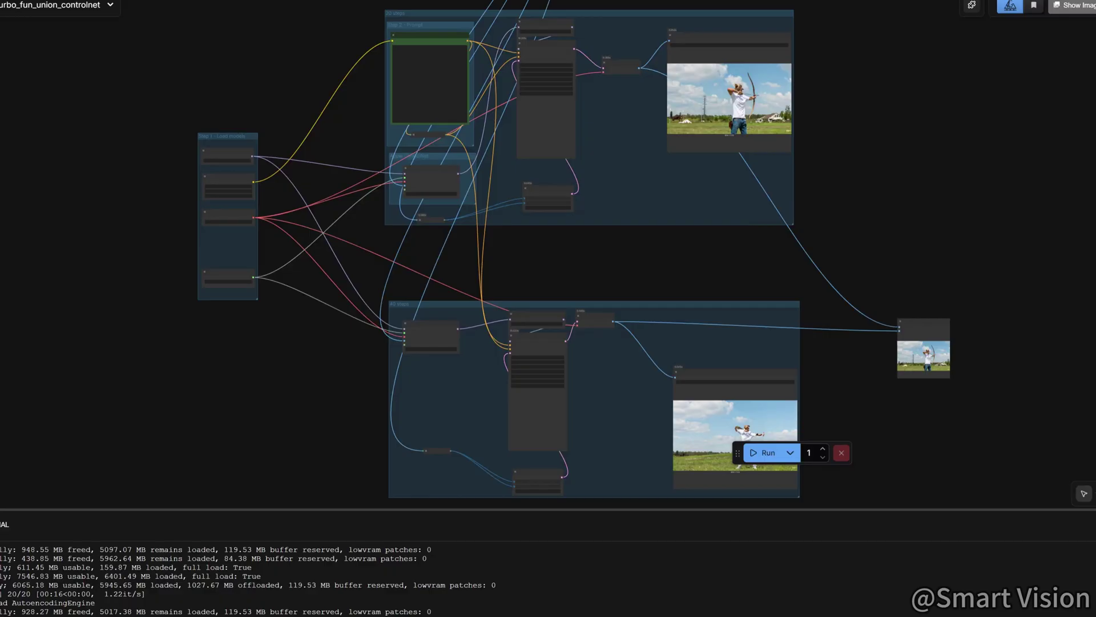
Step: Compare the archer images produced by the 20 steps group and the 40 steps group of the ControlNet workflow
{"action": "left_click_drag", "start_coordinate": [950, 411], "coordinate": [897, 400]}
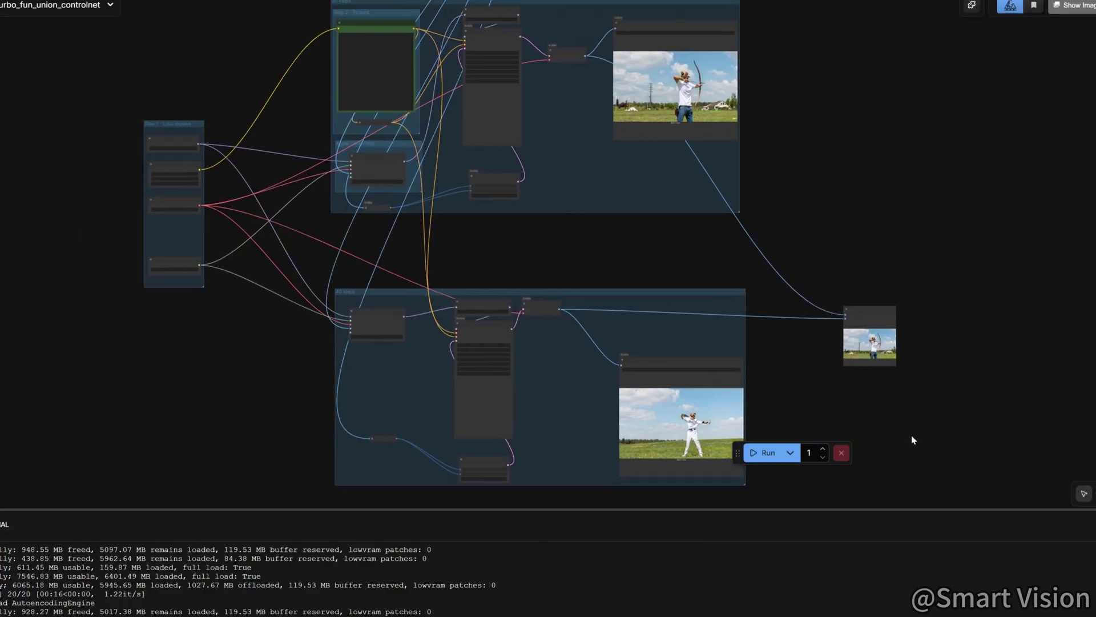
{"action": "scroll", "coordinate": [911, 439], "scroll_direction": "up", "scroll_amount": 3}
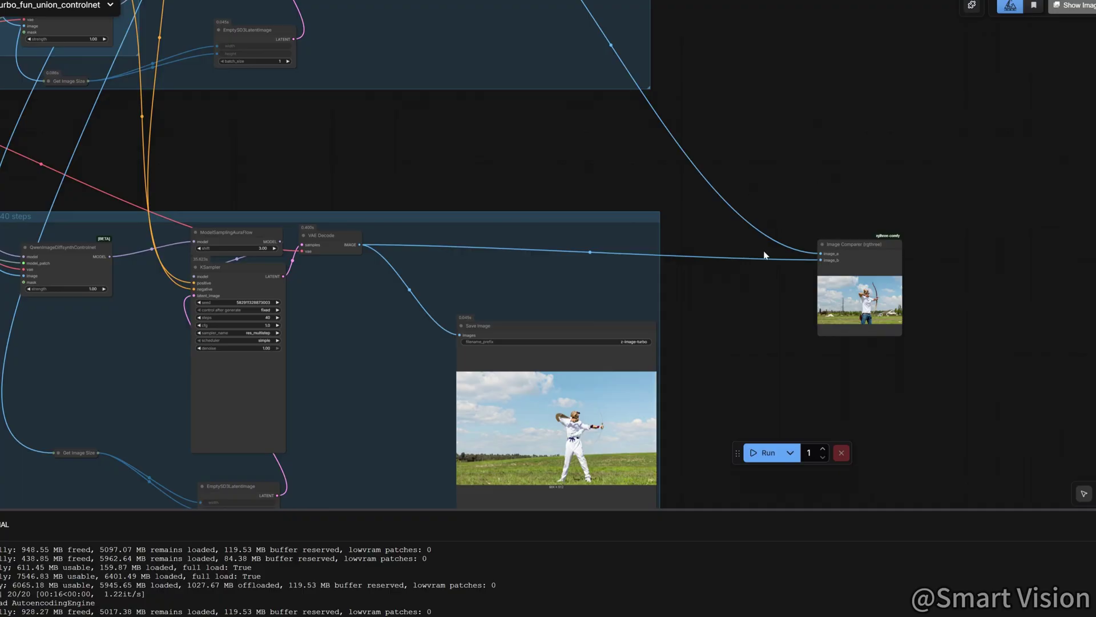
{"action": "scroll", "coordinate": [765, 255], "scroll_direction": "down", "scroll_amount": 3}
{"action": "scroll", "coordinate": [734, 188], "scroll_direction": "up", "scroll_amount": 1}
{"action": "left_click_drag", "start_coordinate": [735, 189], "coordinate": [736, 345]}
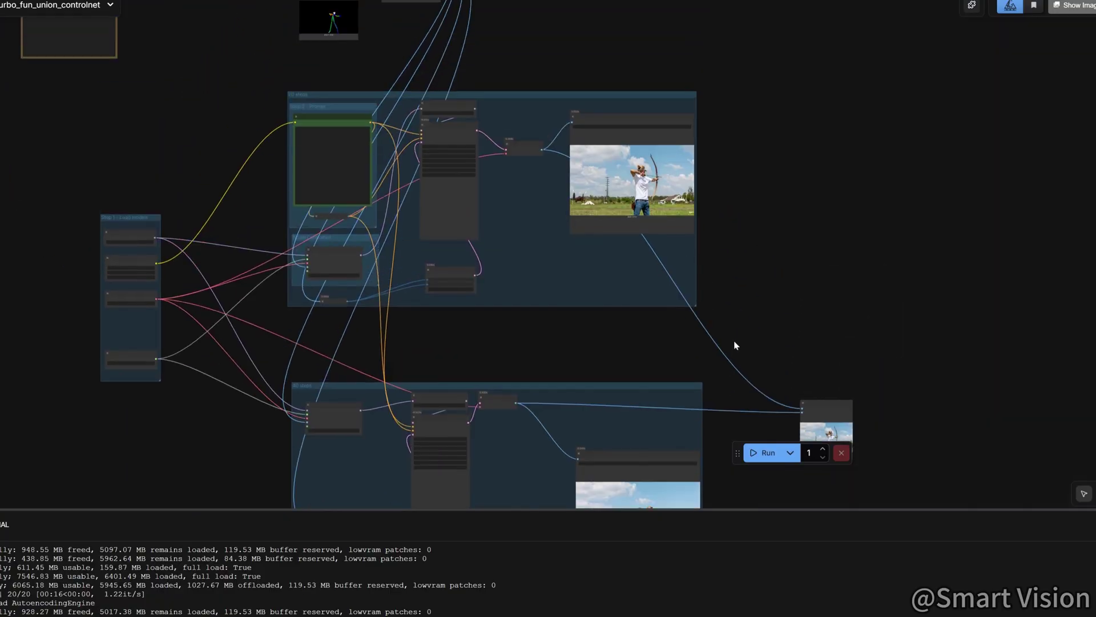
{"action": "scroll", "coordinate": [748, 274], "scroll_direction": "up", "scroll_amount": 4}
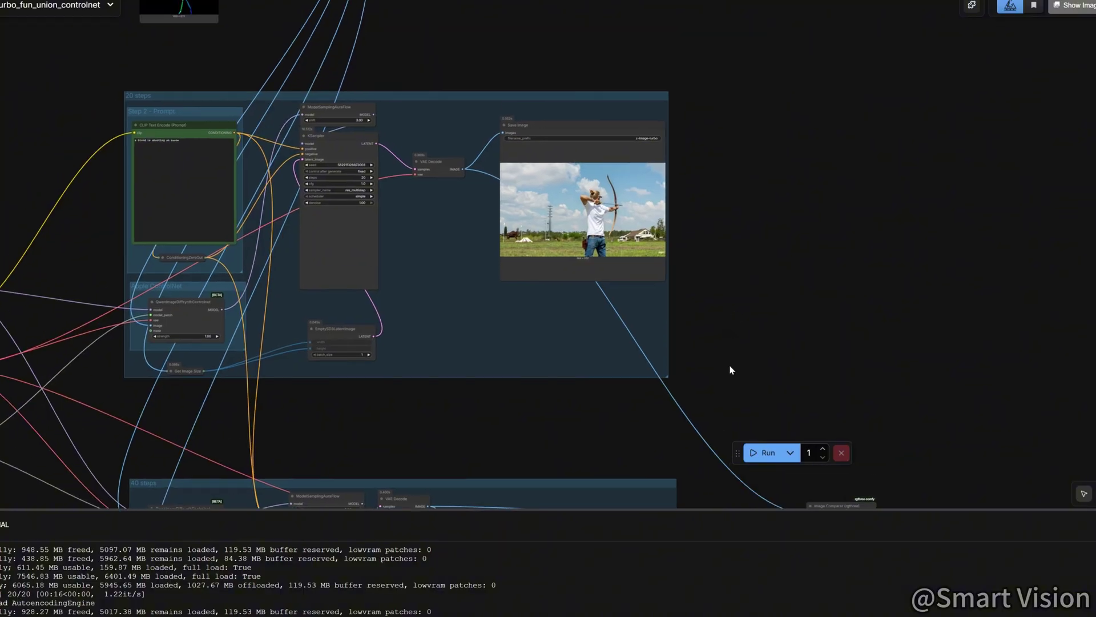
{"action": "scroll", "coordinate": [722, 343], "scroll_direction": "down", "scroll_amount": 5}
{"action": "scroll", "coordinate": [717, 316], "scroll_direction": "up", "scroll_amount": 6}
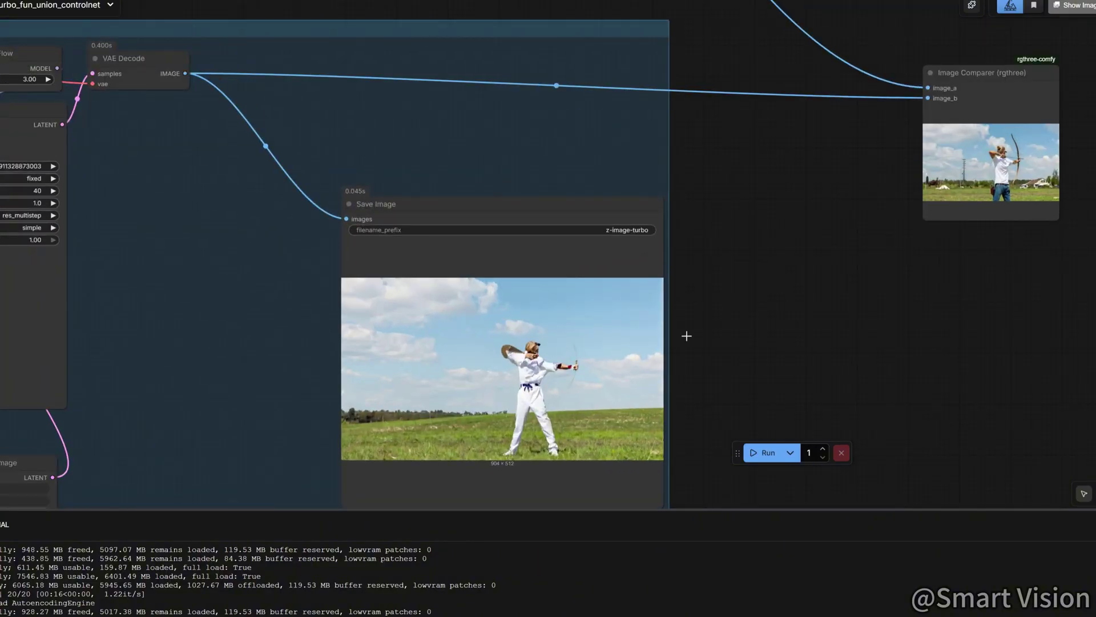
Step: Check the KSampler settings and the saved image in the 20 steps group
{"action": "left_click_drag", "start_coordinate": [794, 198], "coordinate": [806, 384]}
{"action": "left_click_drag", "start_coordinate": [762, 73], "coordinate": [856, 320]}
{"action": "left_click_drag", "start_coordinate": [854, 132], "coordinate": [887, 185]}
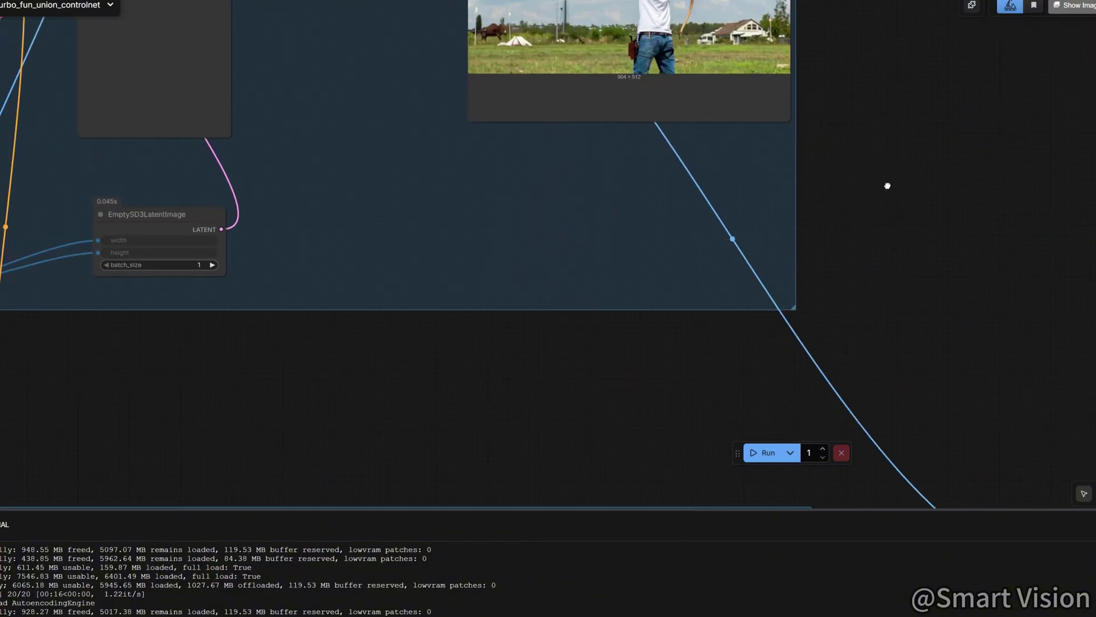
{"action": "scroll", "coordinate": [887, 185], "scroll_direction": "up", "scroll_amount": 5}
{"action": "left_click", "coordinate": [372, 281]}
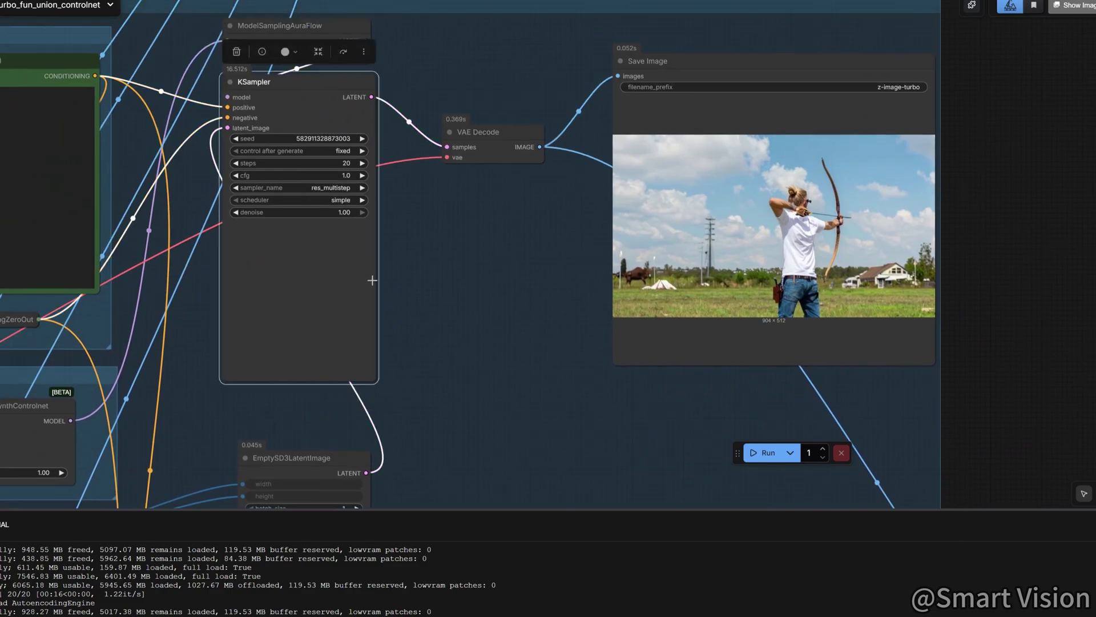
{"action": "left_click", "coordinate": [662, 350]}
{"action": "scroll", "coordinate": [662, 351], "scroll_direction": "down", "scroll_amount": 5}
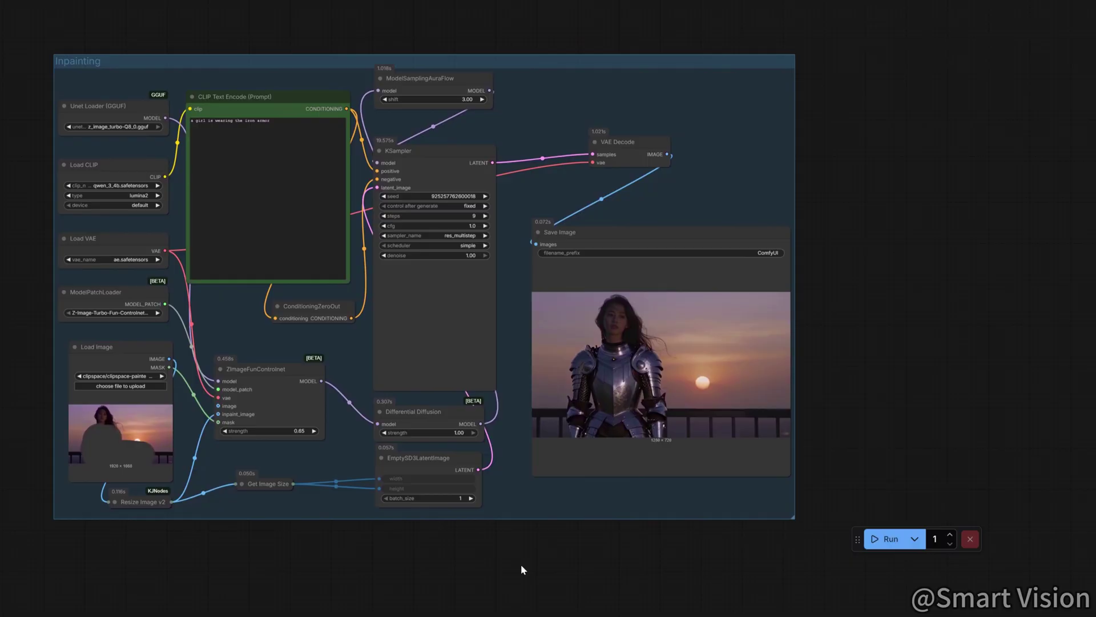
Step: Examine the Inpainting group's layout, its iron armor prompt and the masked picture in the Load Image node
{"action": "left_click_drag", "start_coordinate": [550, 558], "coordinate": [543, 599]}
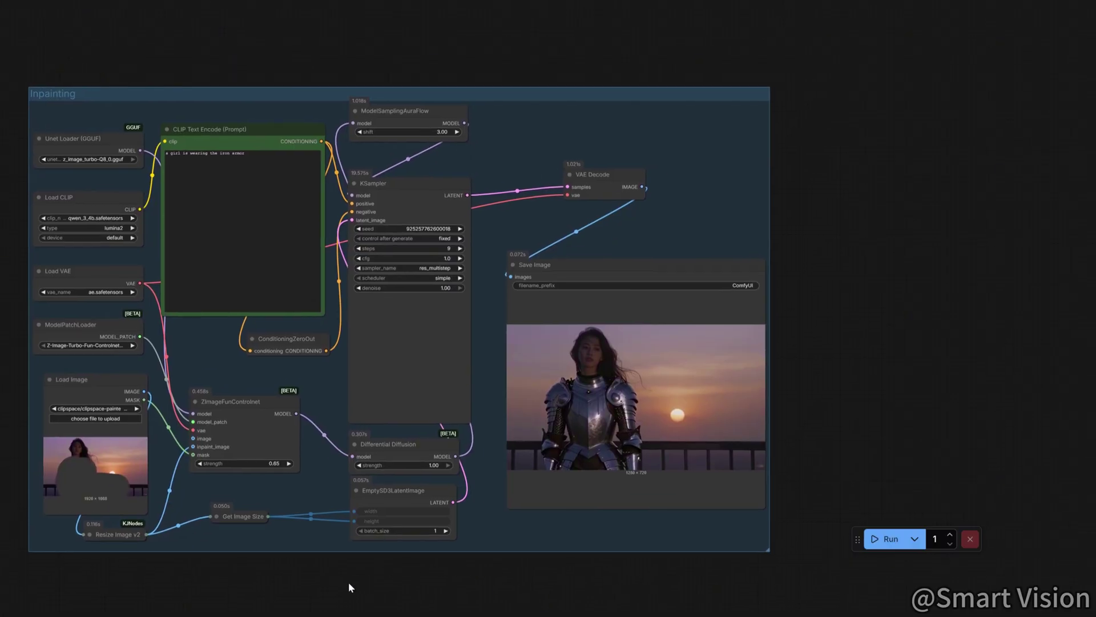
{"action": "left_click_drag", "start_coordinate": [272, 542], "coordinate": [297, 566]}
{"action": "scroll", "coordinate": [234, 562], "scroll_direction": "up", "scroll_amount": 3}
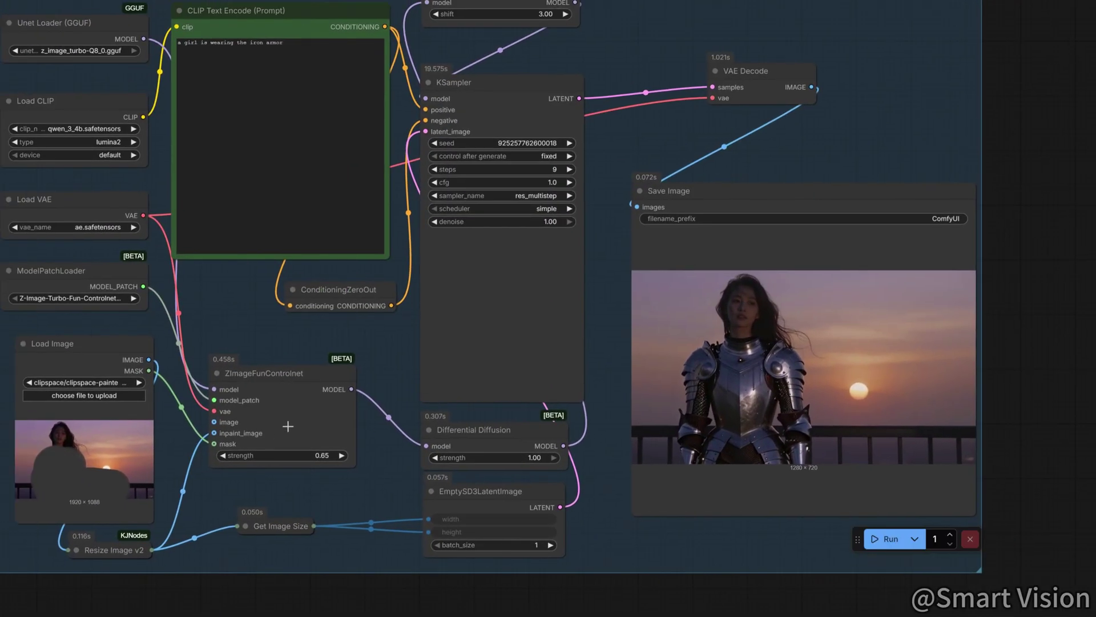
{"action": "left_click", "coordinate": [91, 349]}
Step: Inspect the Differential Diffusion node and the inpainted armor image in the Inpainting group
{"action": "left_click", "coordinate": [400, 447]}
{"action": "left_click", "coordinate": [468, 432]}
{"action": "scroll", "coordinate": [586, 475], "scroll_direction": "up", "scroll_amount": 4}
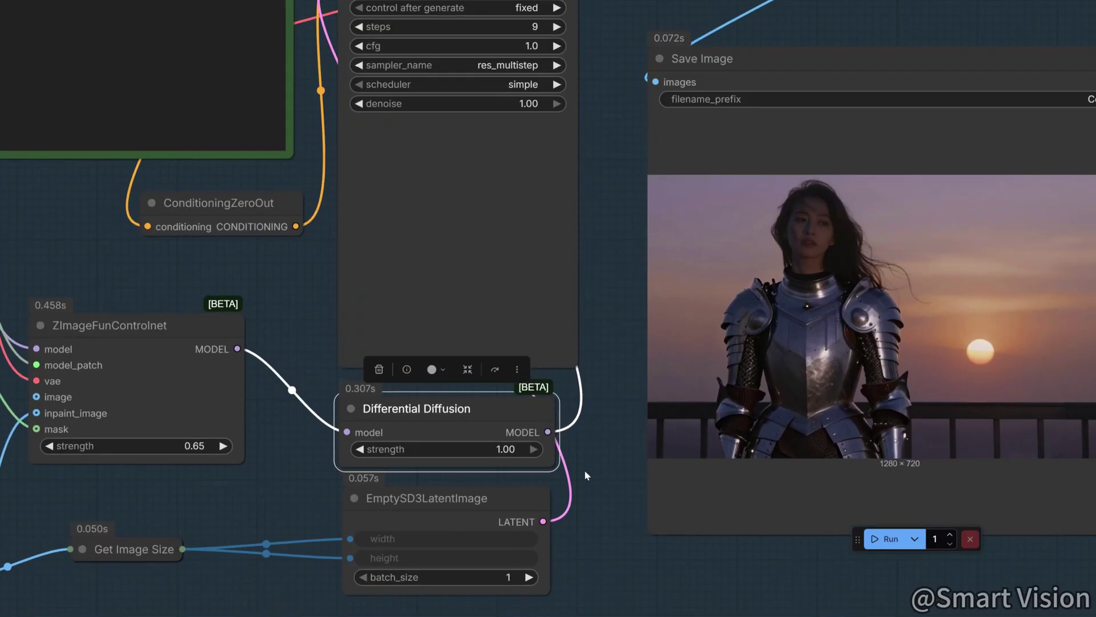
{"action": "scroll", "coordinate": [460, 412], "scroll_direction": "up", "scroll_amount": 1}
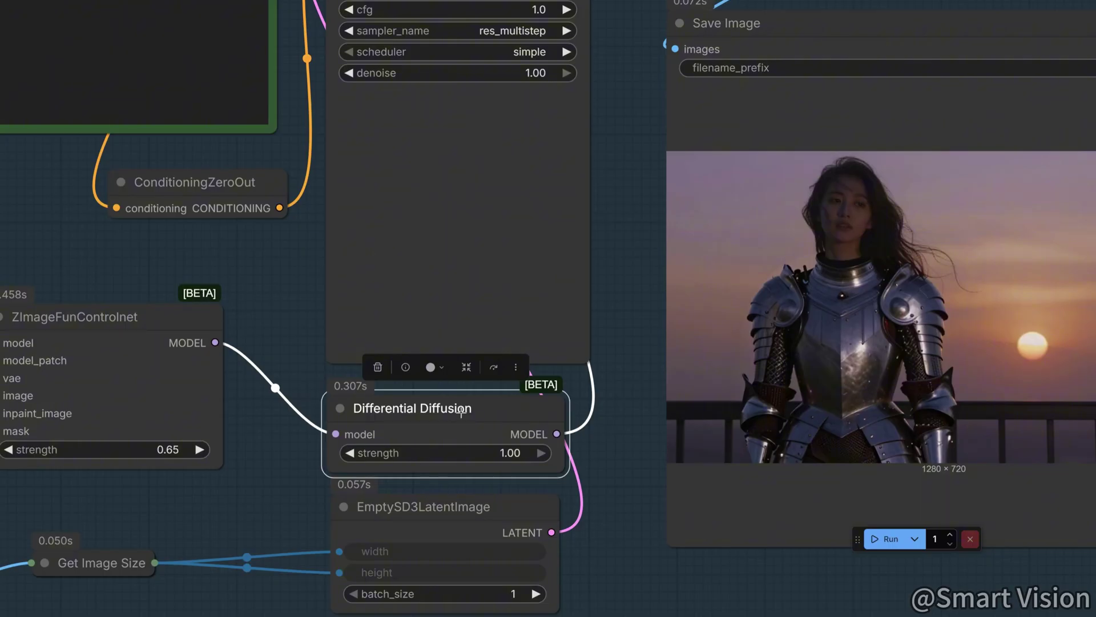
{"action": "scroll", "coordinate": [501, 434], "scroll_direction": "down", "scroll_amount": 6}
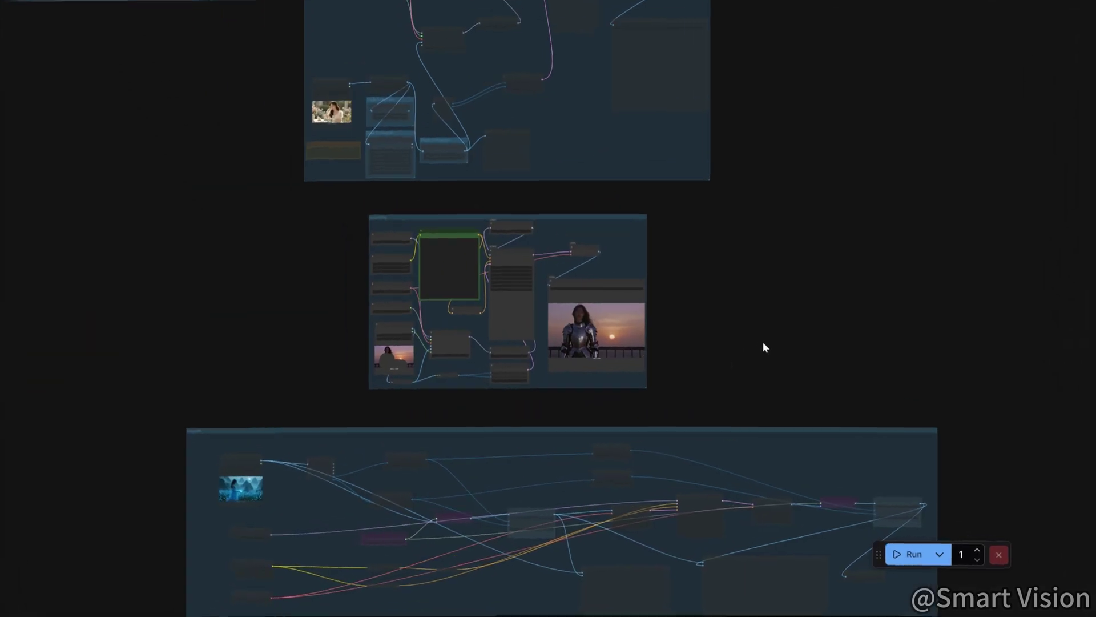
{"action": "scroll", "coordinate": [700, 436], "scroll_direction": "up", "scroll_amount": 5}
{"action": "left_click_drag", "start_coordinate": [703, 473], "coordinate": [691, 541]}
{"action": "left_click_drag", "start_coordinate": [705, 456], "coordinate": [697, 509]}
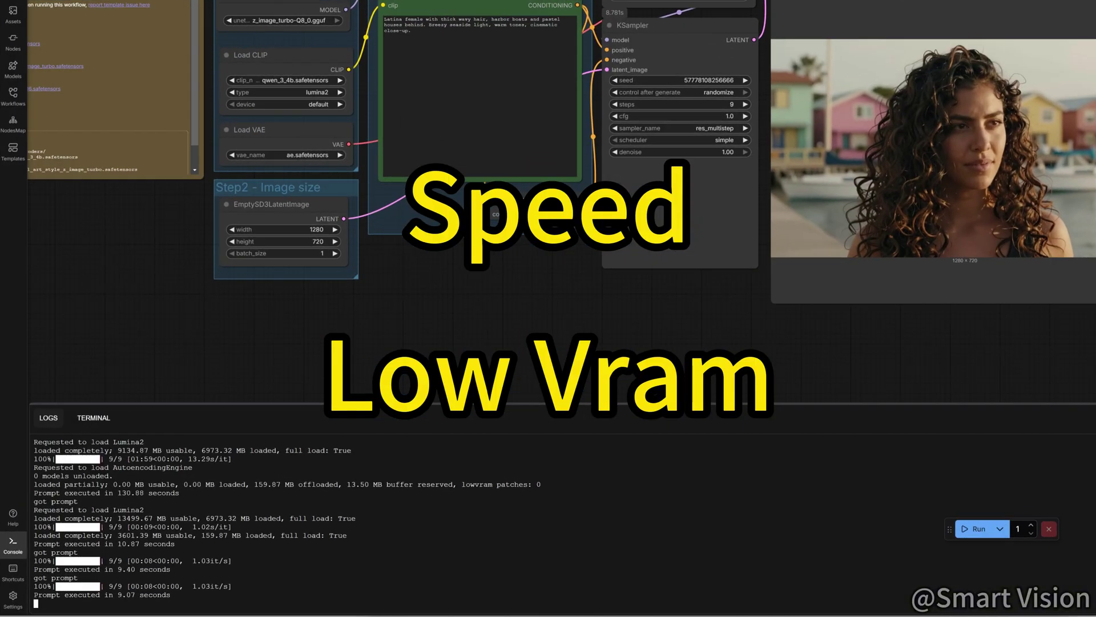
Step: Check the 1280 × 720 latent size, sampler settings and log execution times of the Z-Image-Turbo portrait workflow
{"action": "left_click_drag", "start_coordinate": [837, 354], "coordinate": [749, 390]}
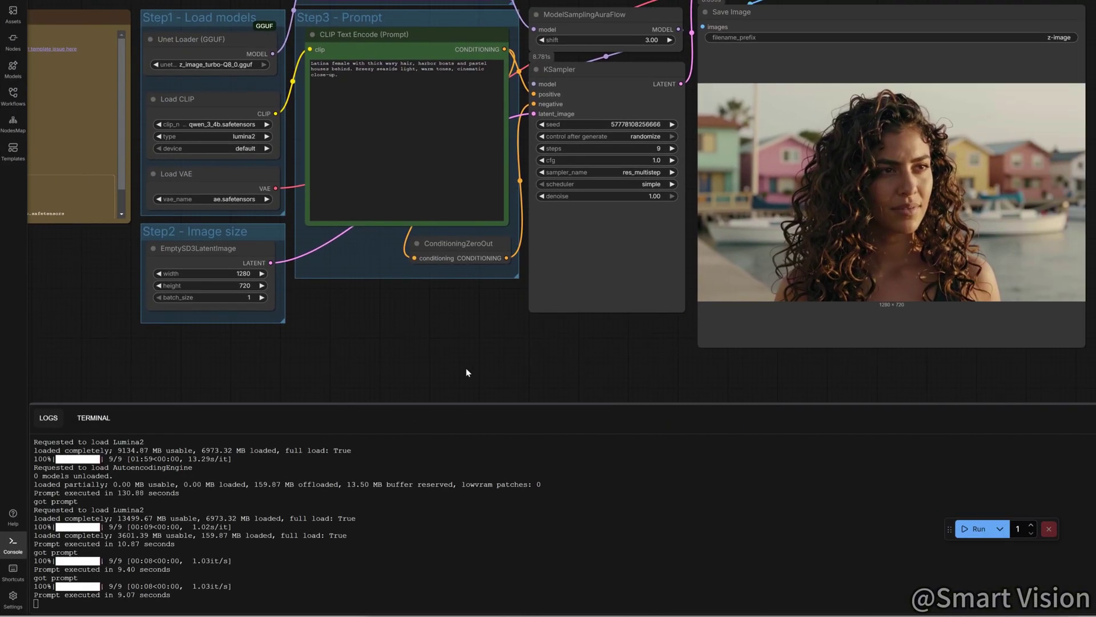
{"action": "left_click_drag", "start_coordinate": [467, 371], "coordinate": [540, 387]}
{"action": "left_click", "coordinate": [274, 266]}
{"action": "left_click", "coordinate": [592, 361]}
{"action": "left_click_drag", "start_coordinate": [725, 370], "coordinate": [622, 373]}
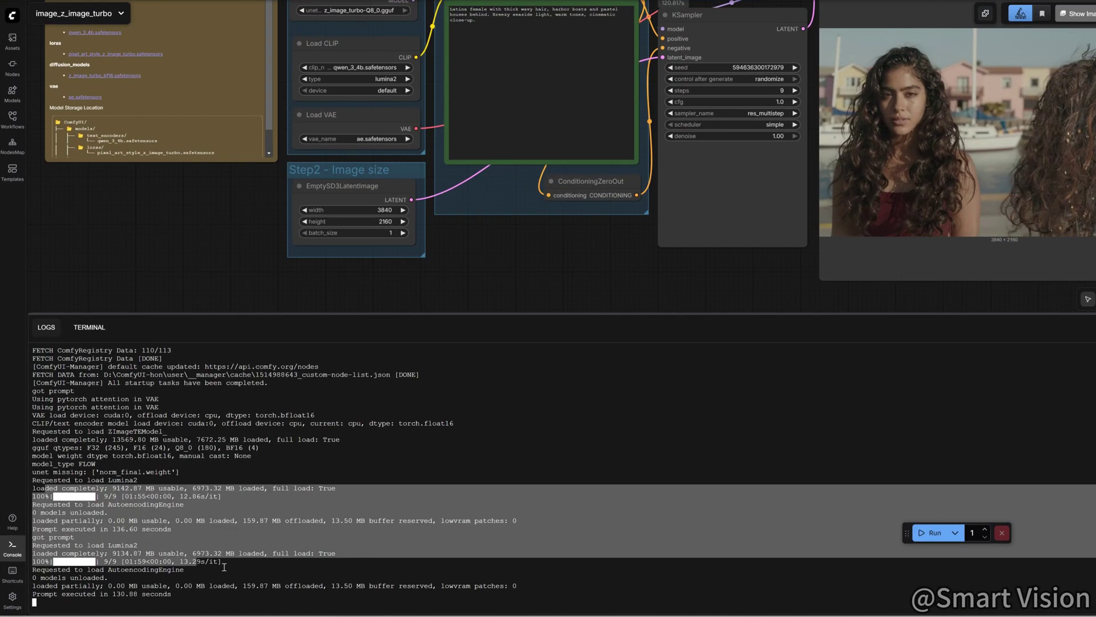
Step: Check the 3840 × 2160 size in the EmptySD3LatentImage node against the generated portrait and the run log
{"action": "left_click_drag", "start_coordinate": [486, 274], "coordinate": [418, 276]}
{"action": "left_click", "coordinate": [286, 195]}
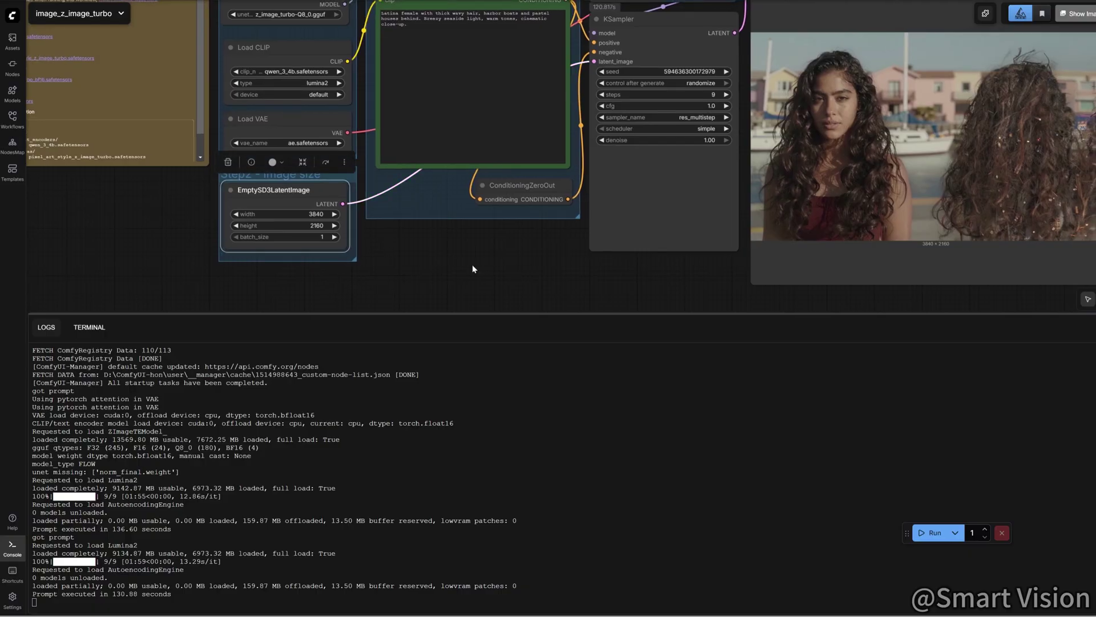
{"action": "left_click_drag", "start_coordinate": [514, 276], "coordinate": [383, 244]}
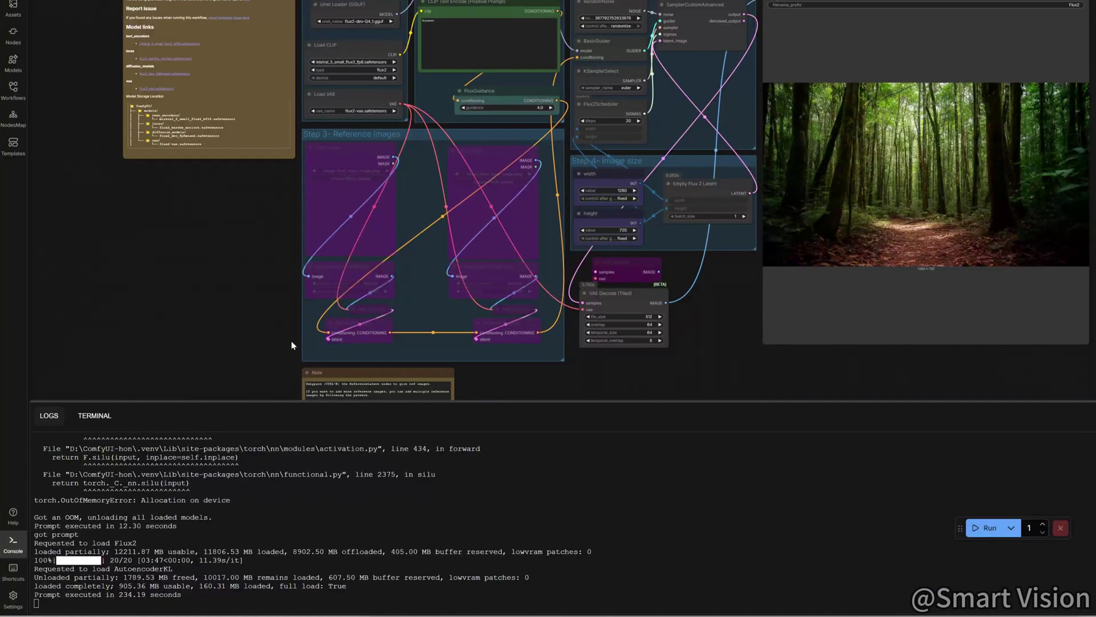
Step: Examine the Flux 2 workflow's forest image and highlight its model loading and sampling lines in the log
{"action": "left_click_drag", "start_coordinate": [240, 287], "coordinate": [172, 318]}
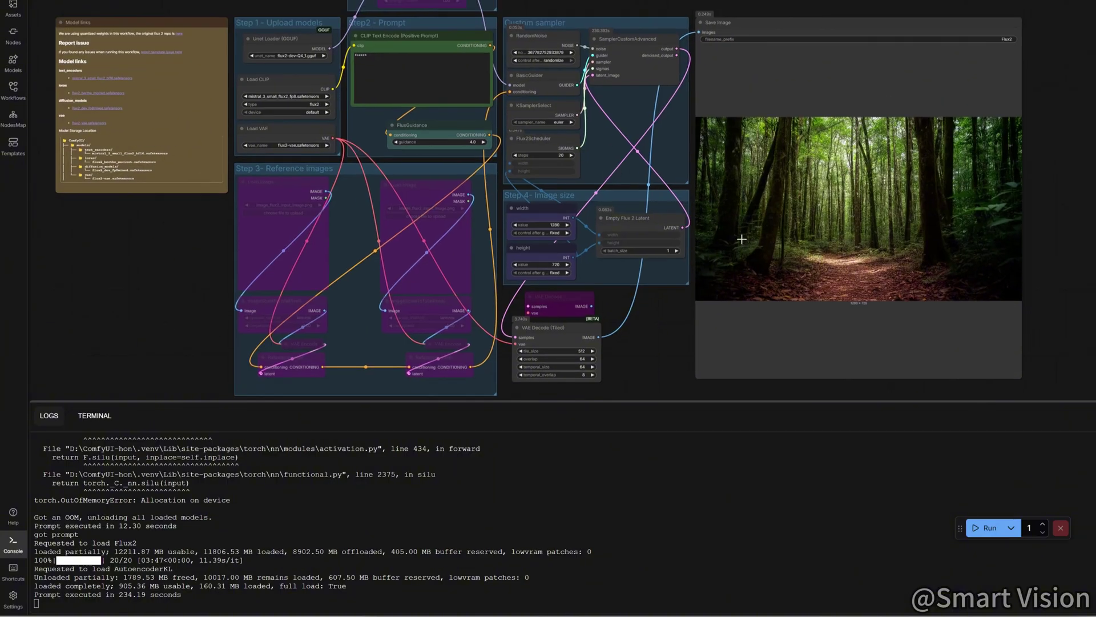
{"action": "scroll", "coordinate": [741, 238], "scroll_direction": "up", "scroll_amount": 3}
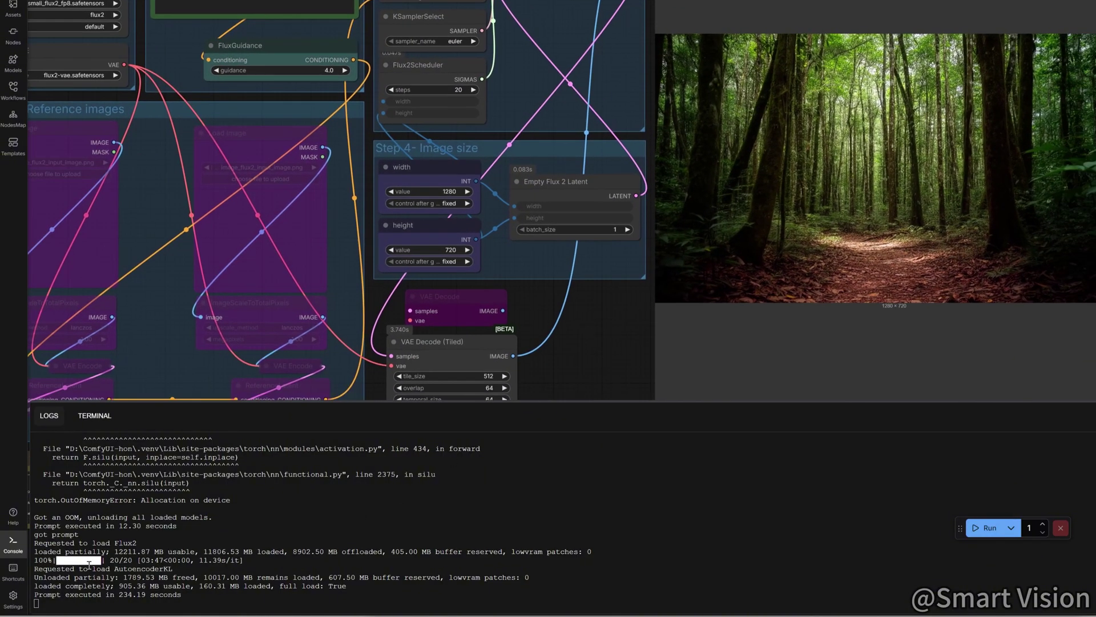
{"action": "left_click_drag", "start_coordinate": [240, 566], "coordinate": [49, 553]}
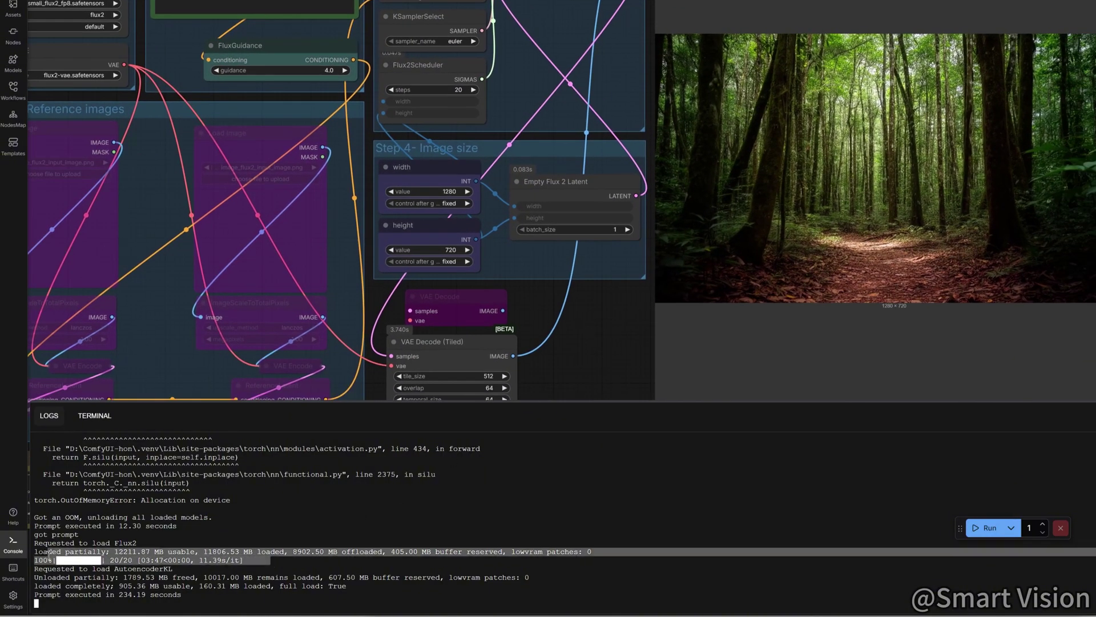
{"action": "left_click", "coordinate": [222, 577]}
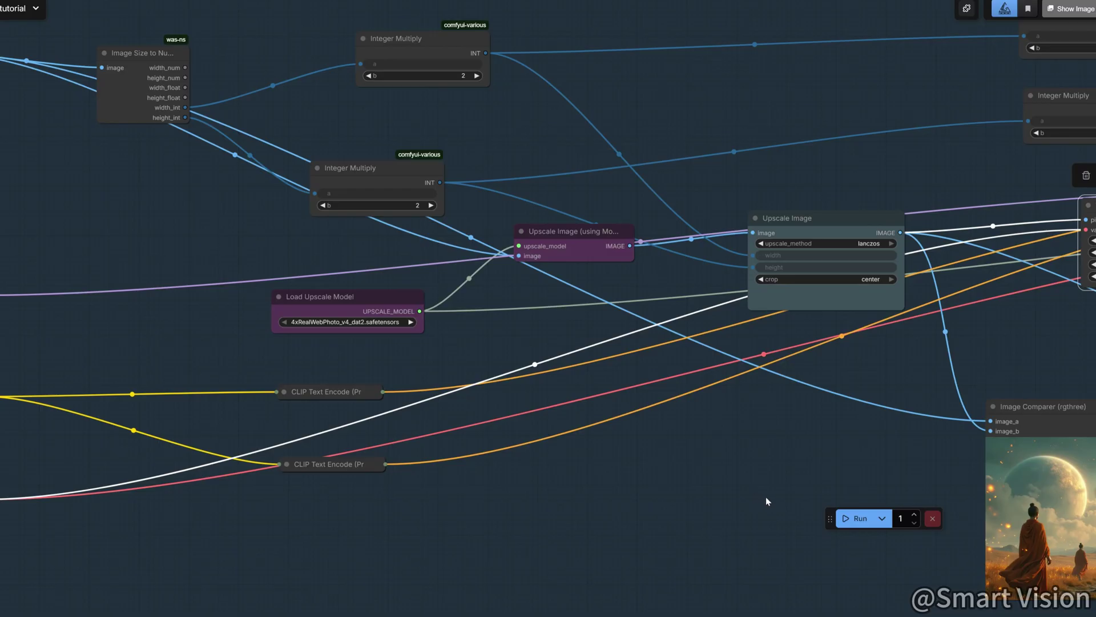
Step: Shift the Load Upscale Model node slightly upward and follow the upscale chain to the KSampler
{"action": "left_click_drag", "start_coordinate": [766, 496], "coordinate": [480, 466]}
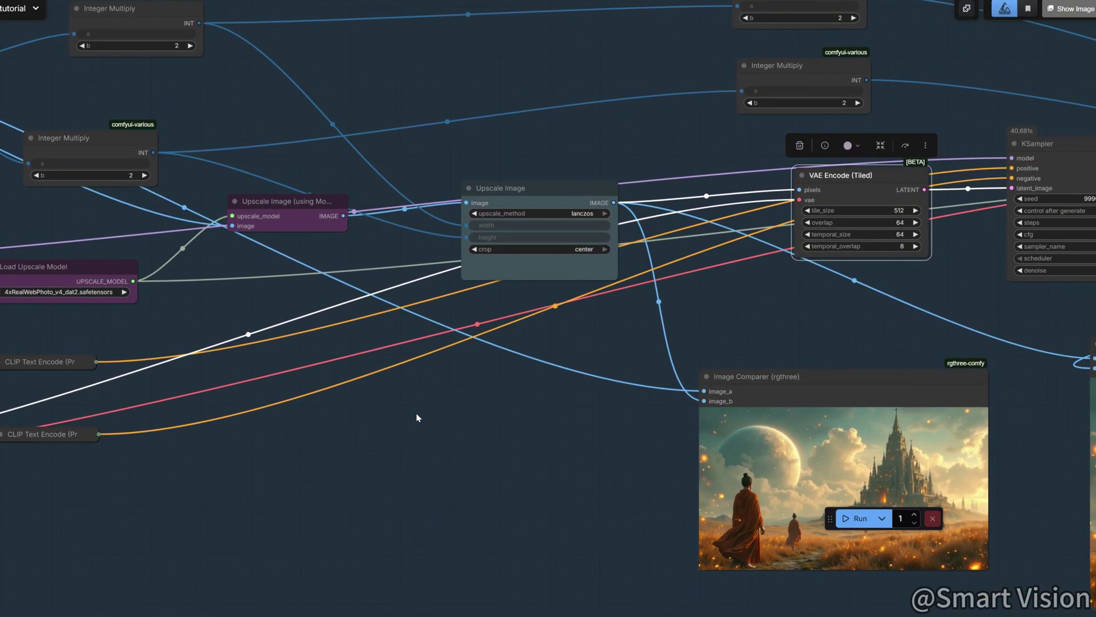
{"action": "left_click_drag", "start_coordinate": [71, 269], "coordinate": [76, 249]}
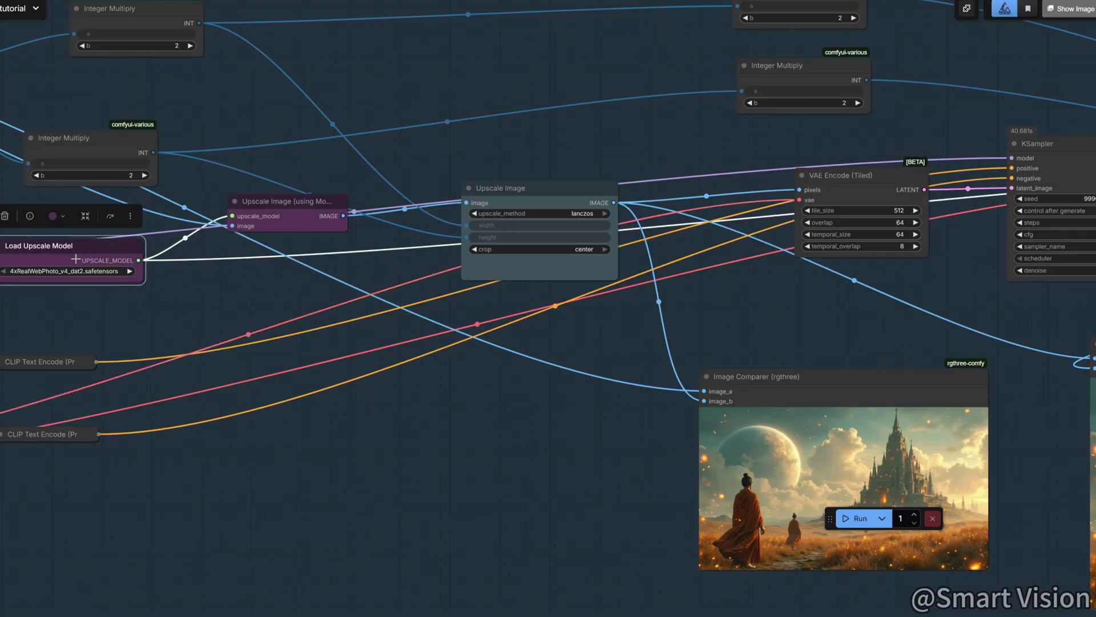
{"action": "left_click_drag", "start_coordinate": [76, 306], "coordinate": [157, 323]}
{"action": "left_click_drag", "start_coordinate": [376, 368], "coordinate": [303, 419]}
{"action": "left_click_drag", "start_coordinate": [555, 429], "coordinate": [328, 421]}
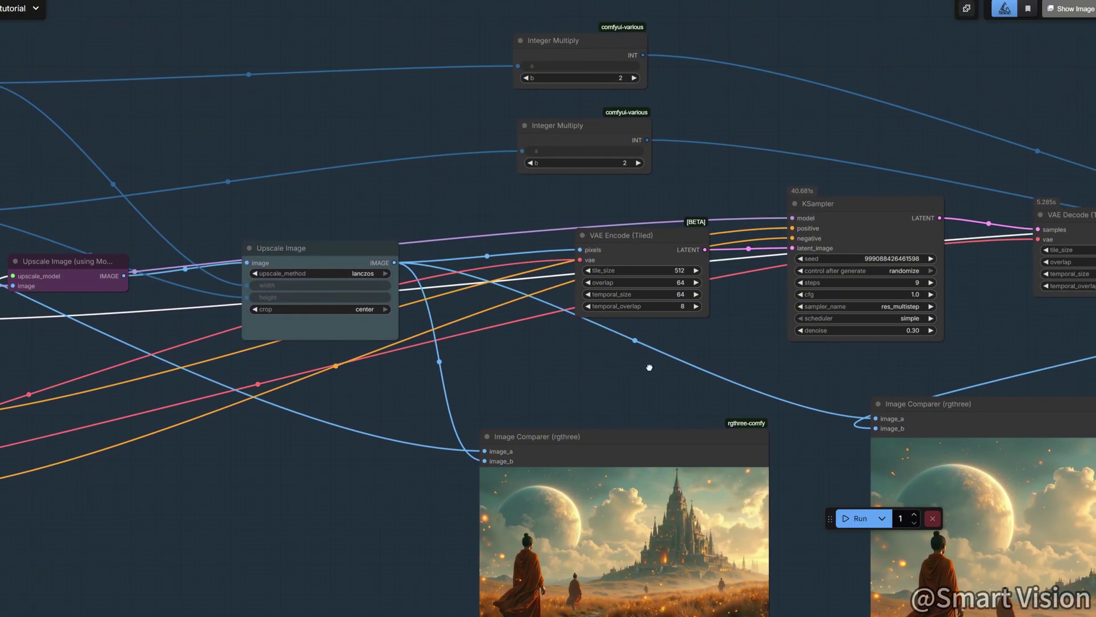
Step: Inspect the VAE Encode (Tiled) and KSampler settings and the castle image in the second Image Comparer
{"action": "left_click_drag", "start_coordinate": [649, 367], "coordinate": [511, 319]}
{"action": "left_click", "coordinate": [533, 199]}
{"action": "scroll", "coordinate": [533, 198], "scroll_direction": "up", "scroll_amount": 5}
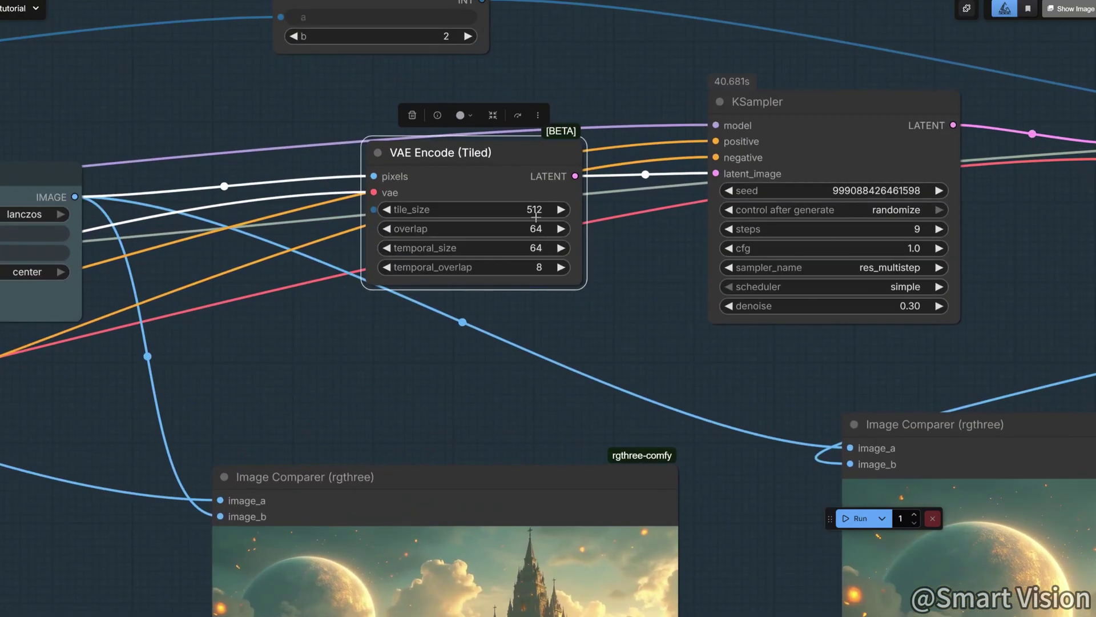
{"action": "left_click_drag", "start_coordinate": [764, 498], "coordinate": [284, 220]}
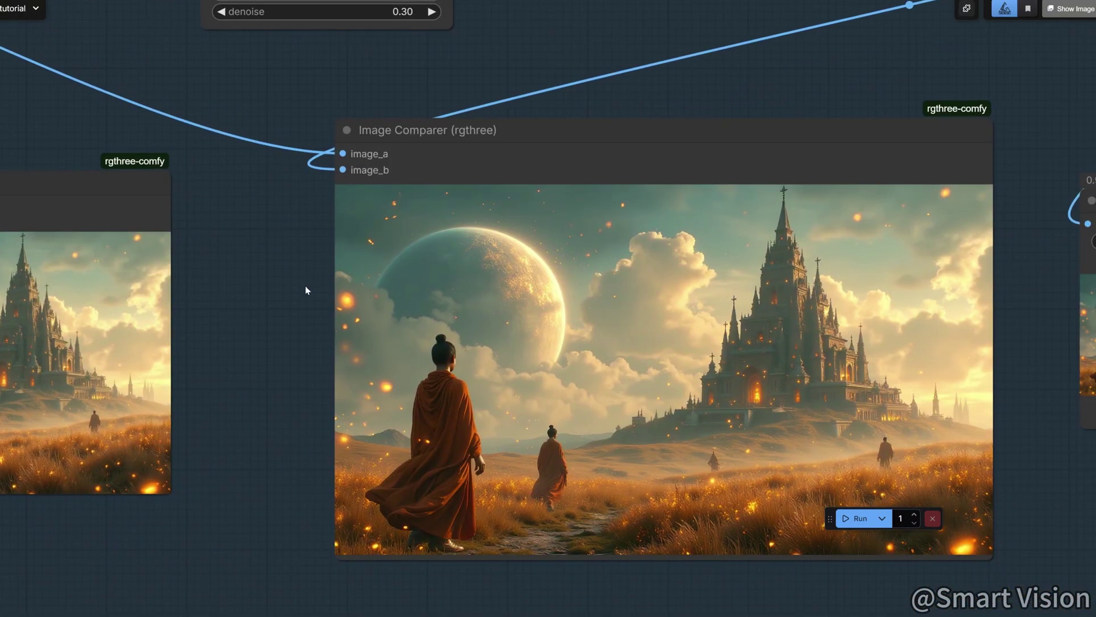